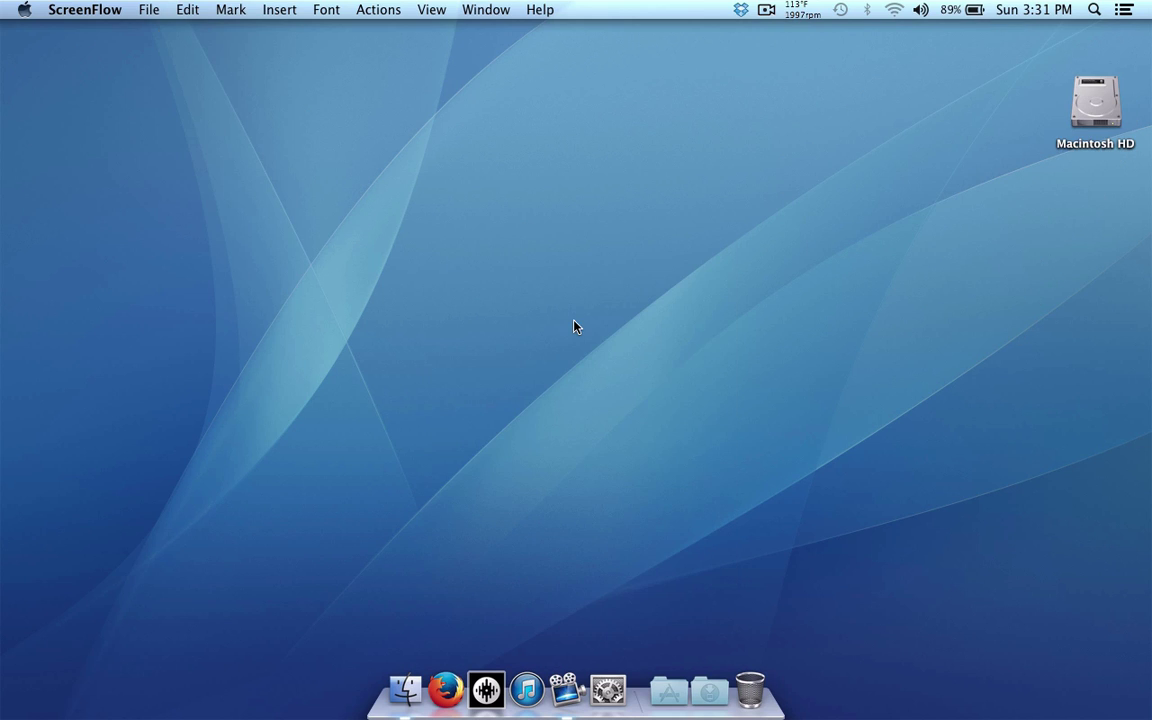
# Launch Serato DJ and continue past the beta warning into the main workspace
pyautogui.click(485, 678)
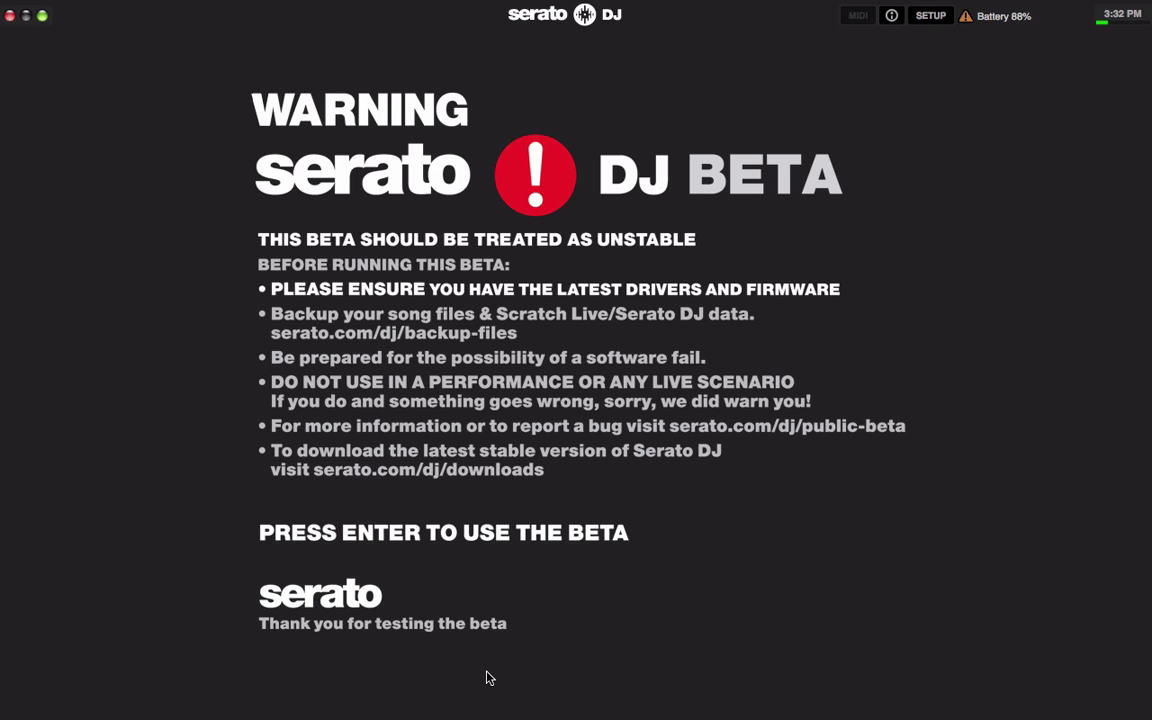
pyautogui.press('Return')
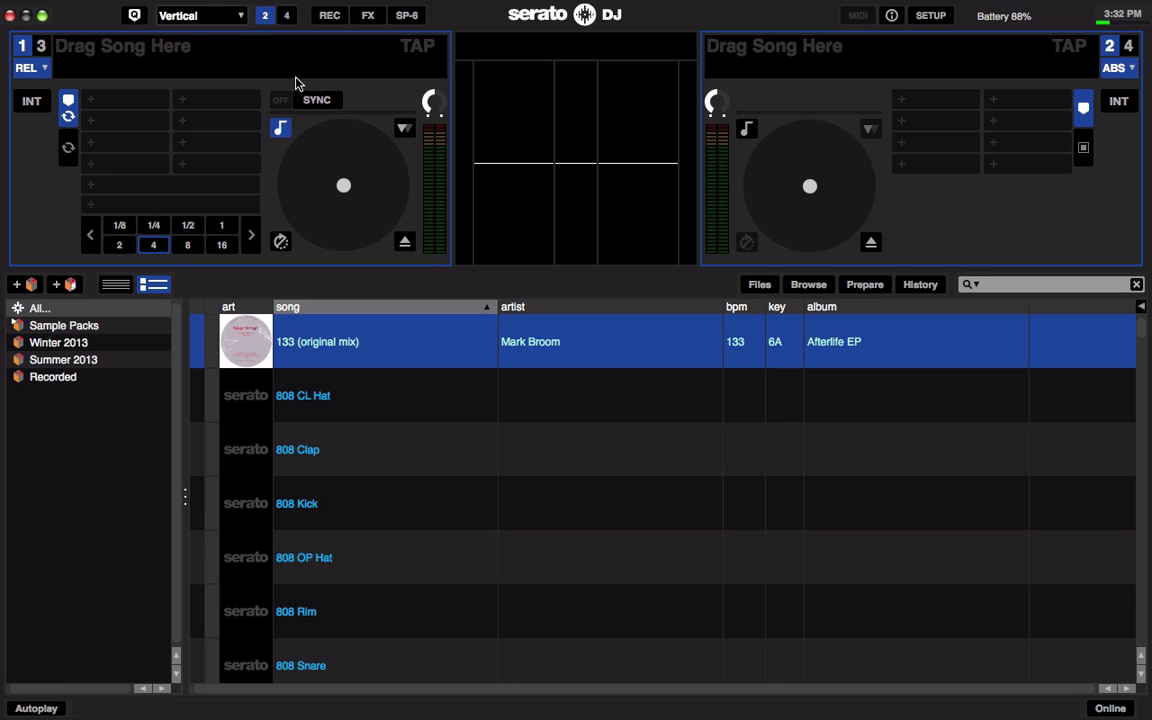
# Keep the Vertical view and compare the two-deck and four-deck displays, ending on four decks
pyautogui.click(226, 19)
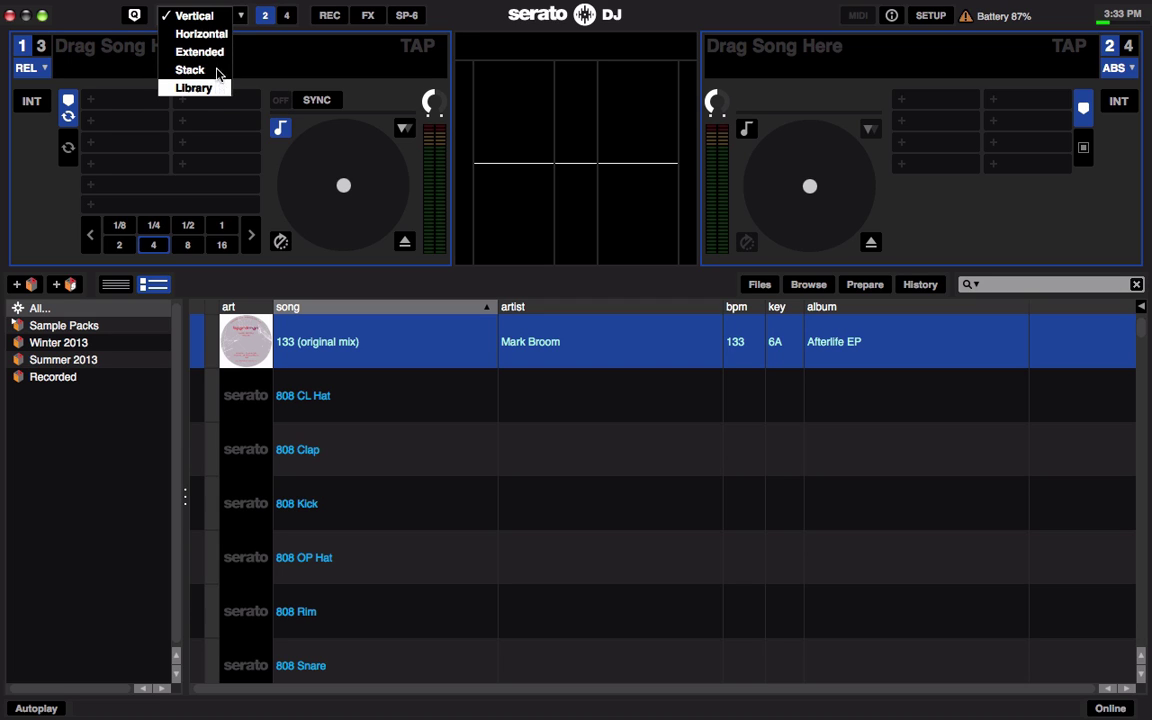
pyautogui.click(203, 20)
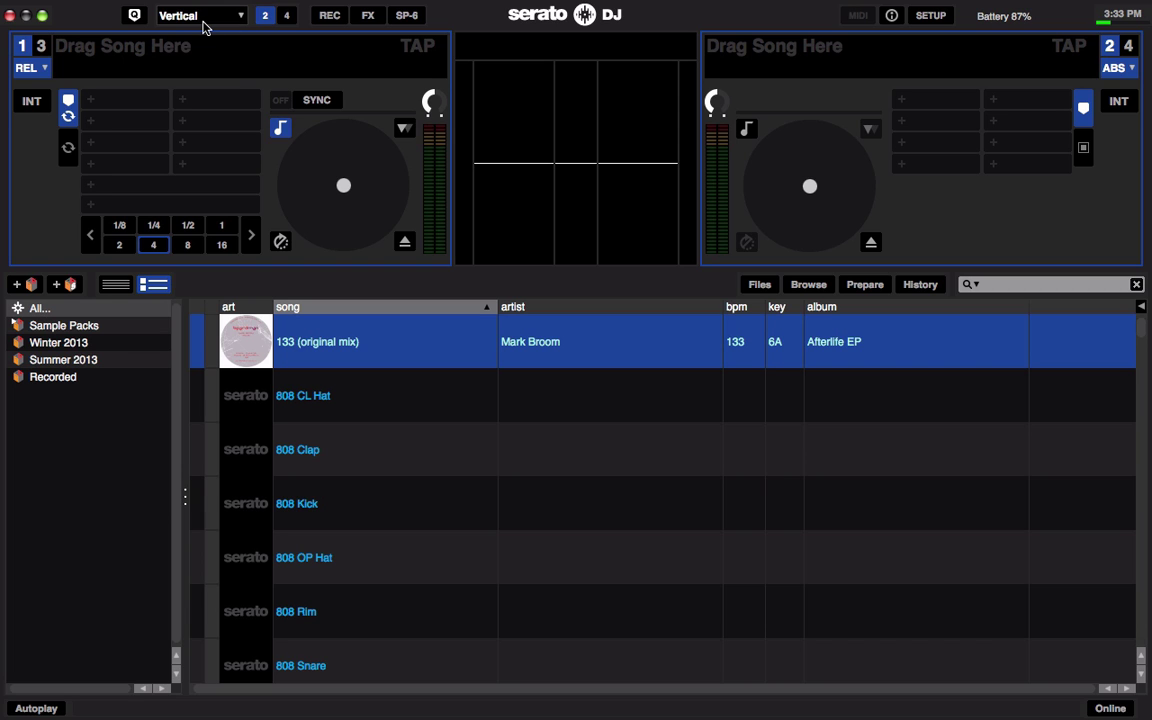
pyautogui.click(286, 16)
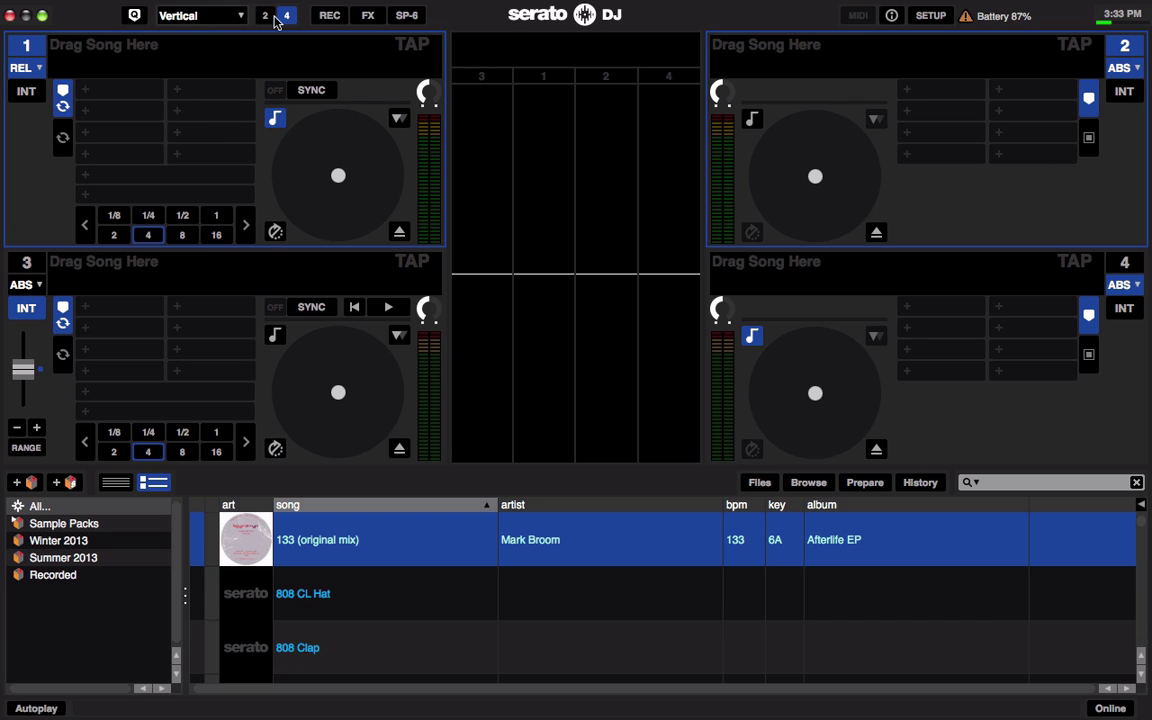
pyautogui.click(266, 17)
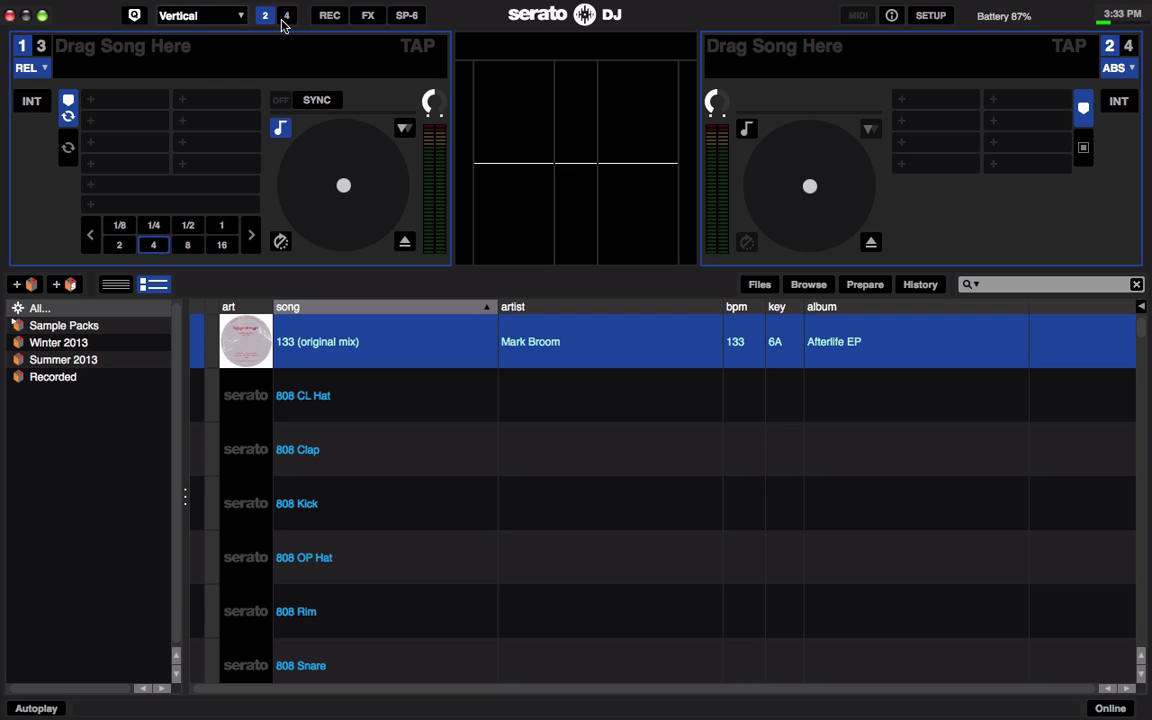
pyautogui.click(285, 16)
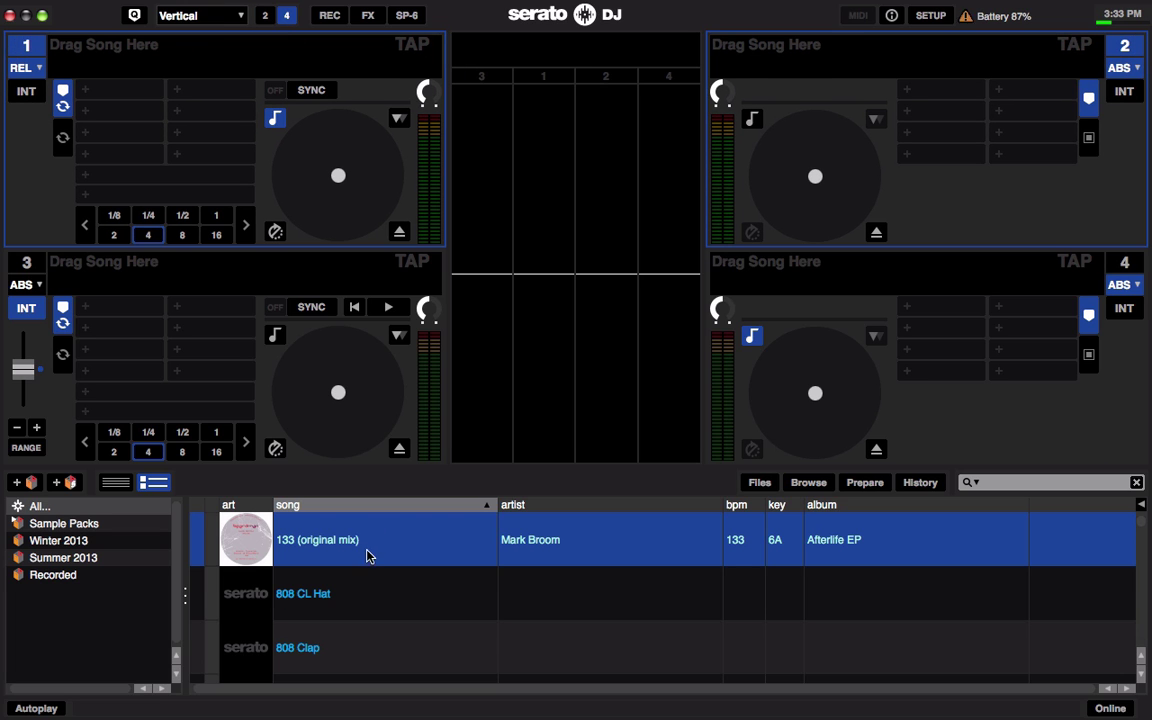
# Load "133 (original mix)" onto deck 4, and "1992 (Jamie's Acid Tweak)" and "A Viper In The Garden" from the Winter 2013 crate onto decks 3 and 2
pyautogui.moveTo(368, 548); pyautogui.dragTo(828, 362)
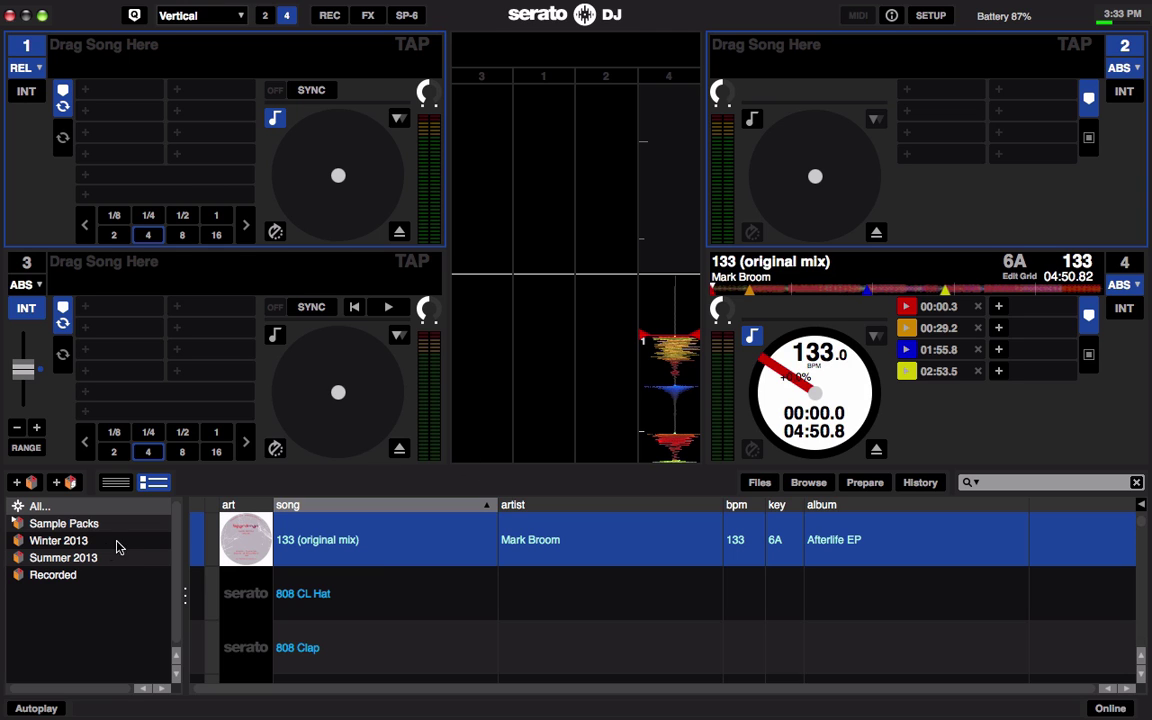
pyautogui.click(60, 541)
pyautogui.moveTo(342, 606); pyautogui.dragTo(198, 295)
pyautogui.moveTo(330, 645); pyautogui.dragTo(845, 113)
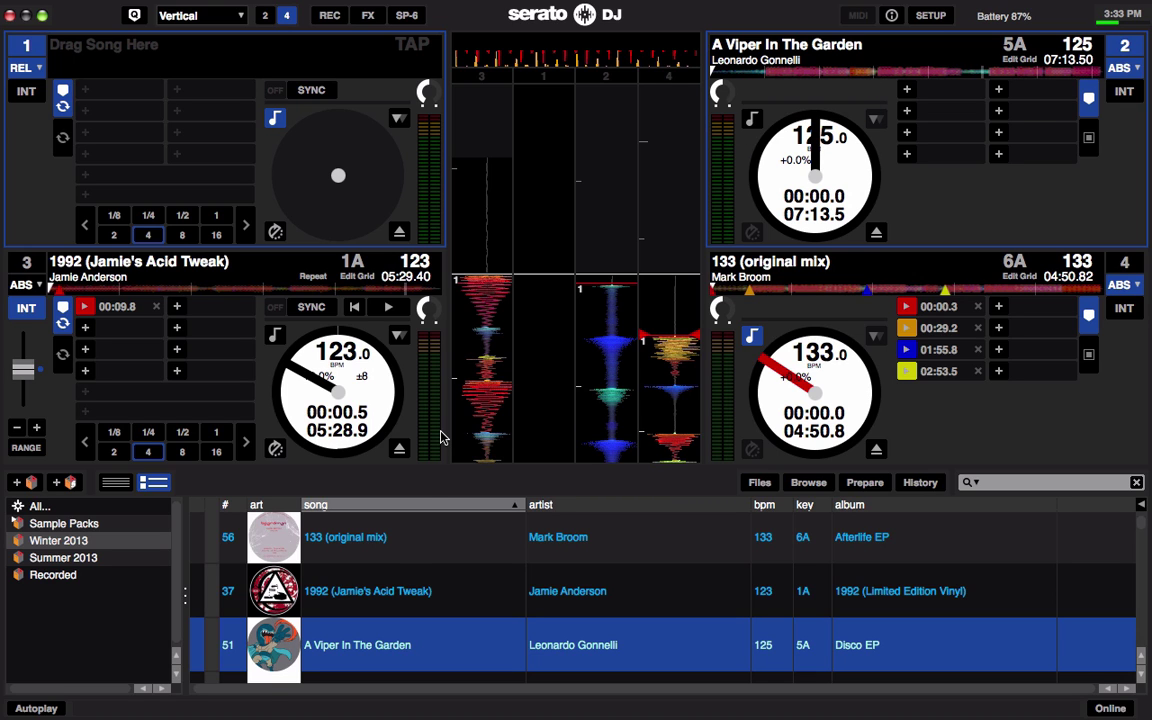
# Load "Who Shake The Best" from the Recorded crate onto deck 1
pyautogui.scroll(-3, 404, 586)
pyautogui.click(118, 578)
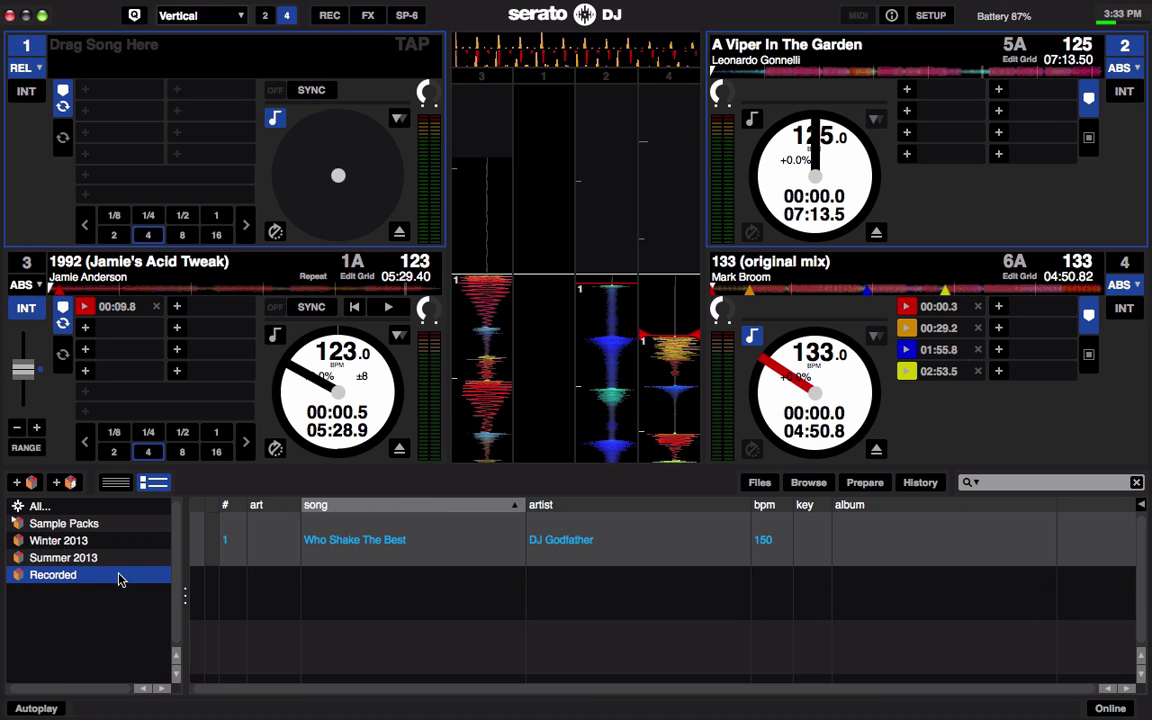
pyautogui.moveTo(342, 540); pyautogui.dragTo(230, 140)
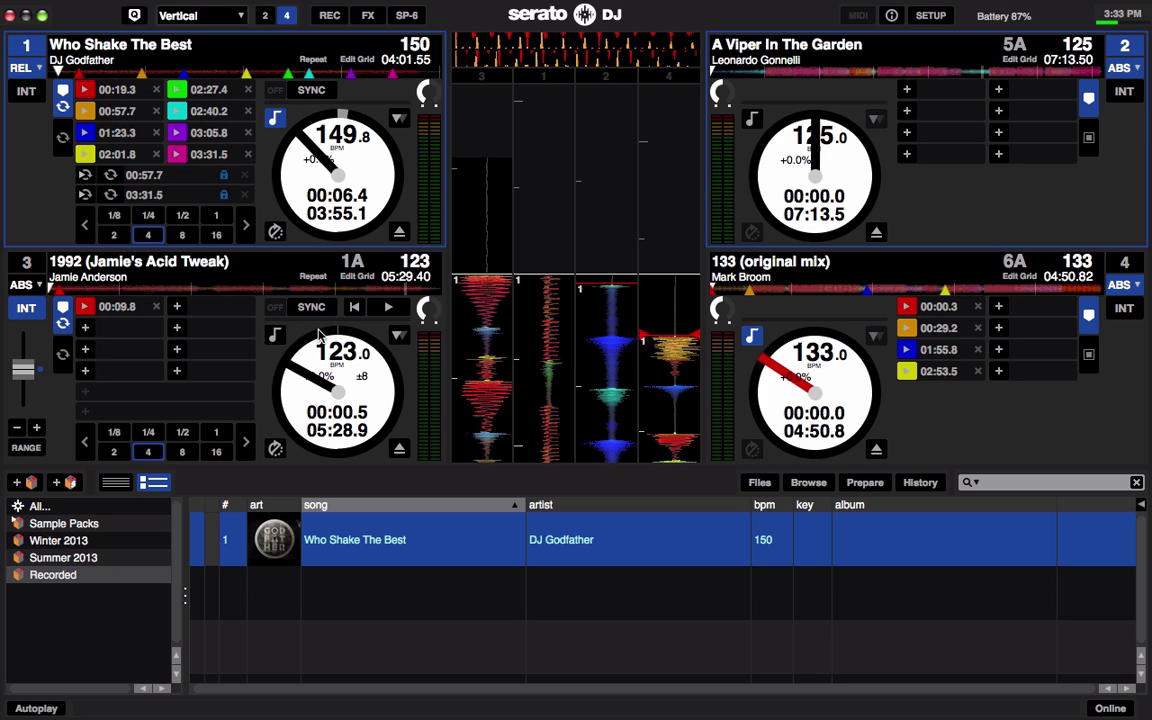
# Show the Horizontal view with two decks and compare it with the two-deck Extended view
pyautogui.click(210, 14)
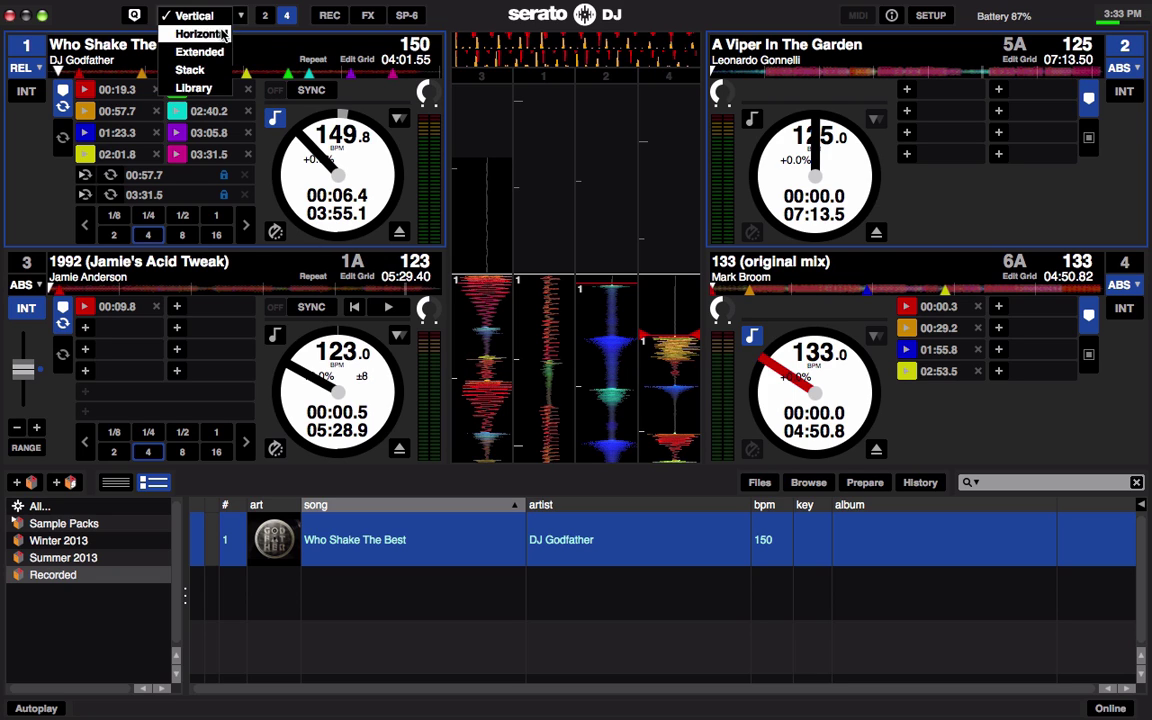
pyautogui.click(222, 34)
pyautogui.click(264, 15)
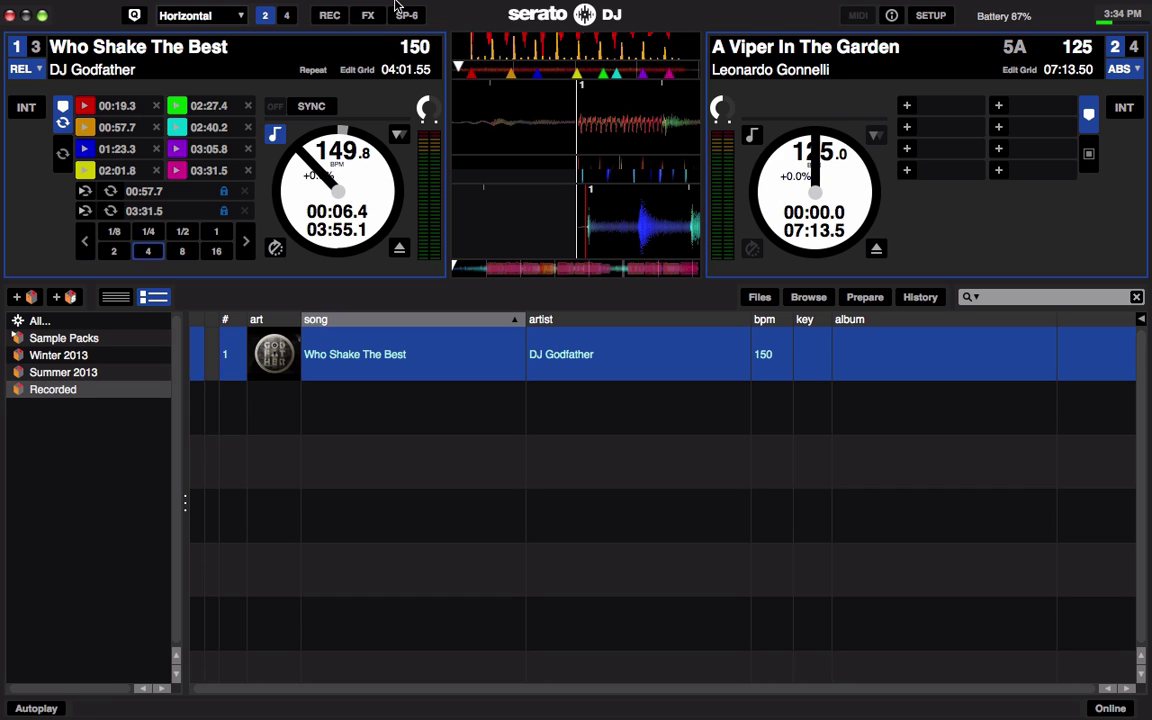
pyautogui.click(203, 15)
pyautogui.click(208, 51)
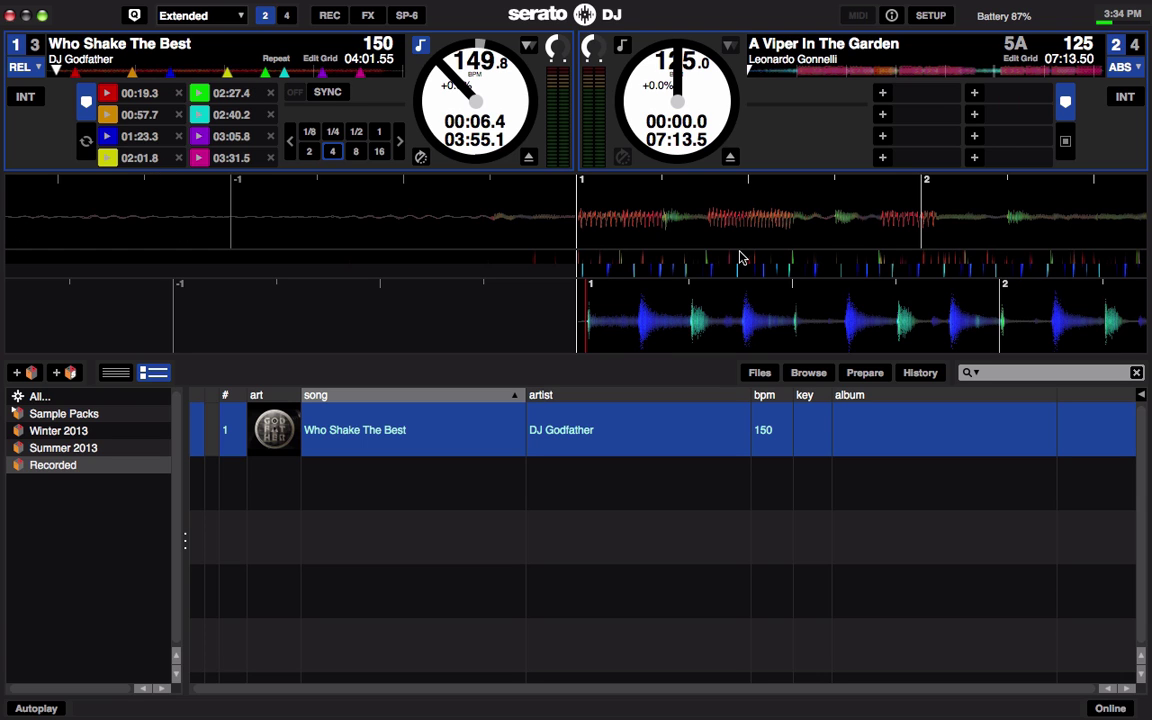
# Return to the Horizontal view and show all four decks
pyautogui.click(215, 16)
pyautogui.click(200, 31)
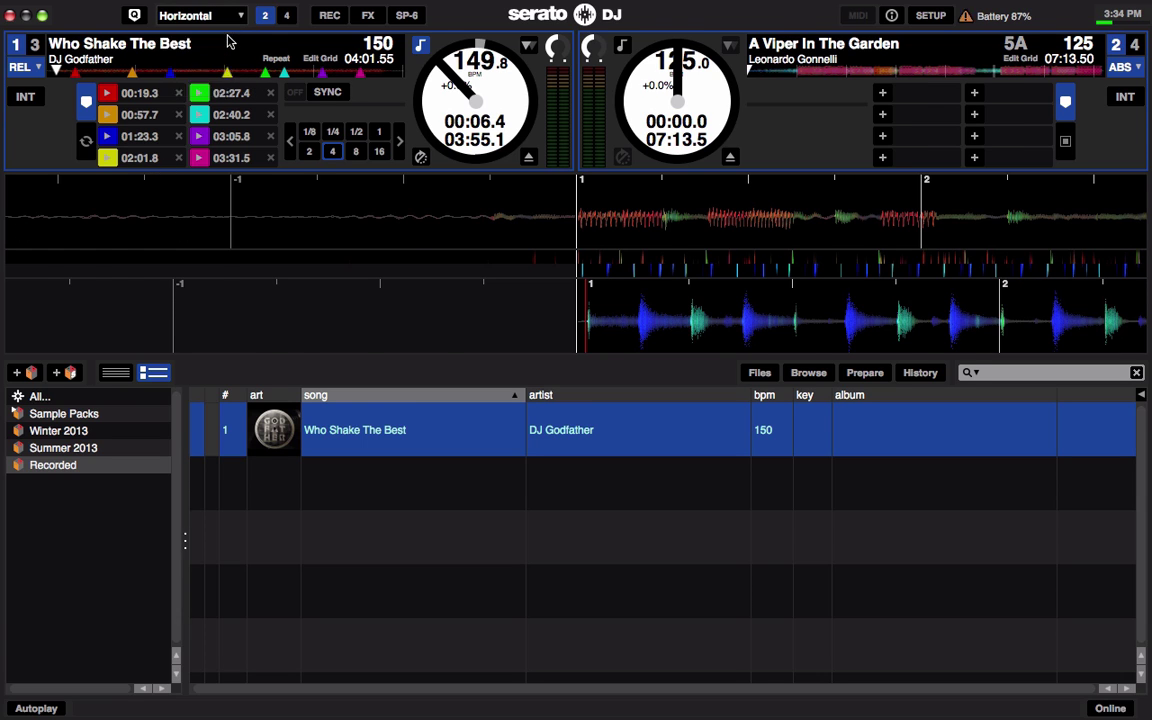
pyautogui.click(287, 16)
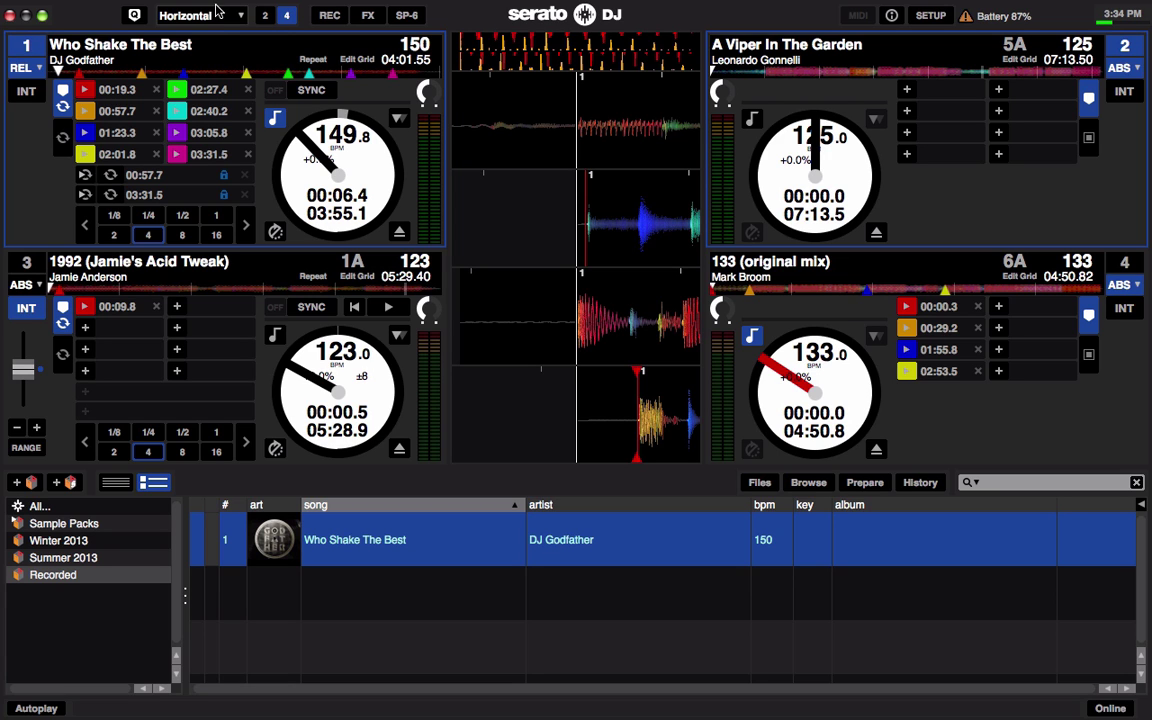
# Switch to the Extended view and compare its four-deck and two-deck displays, ending on two decks
pyautogui.click(197, 15)
pyautogui.click(212, 51)
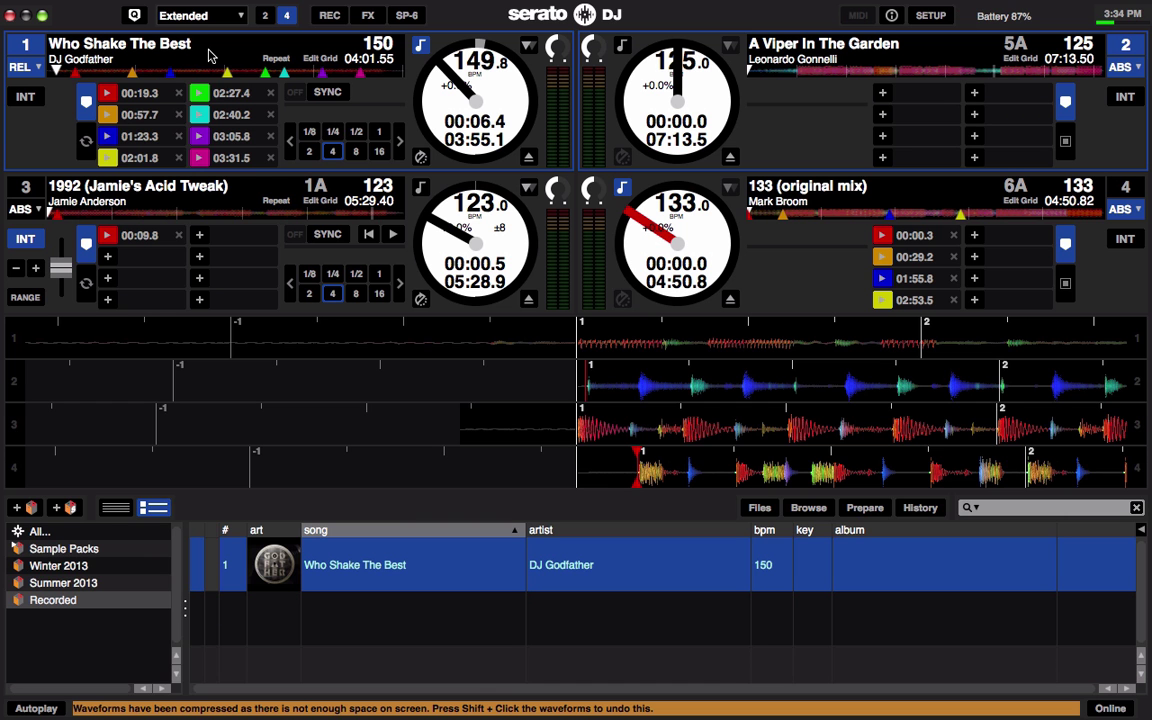
pyautogui.click(265, 16)
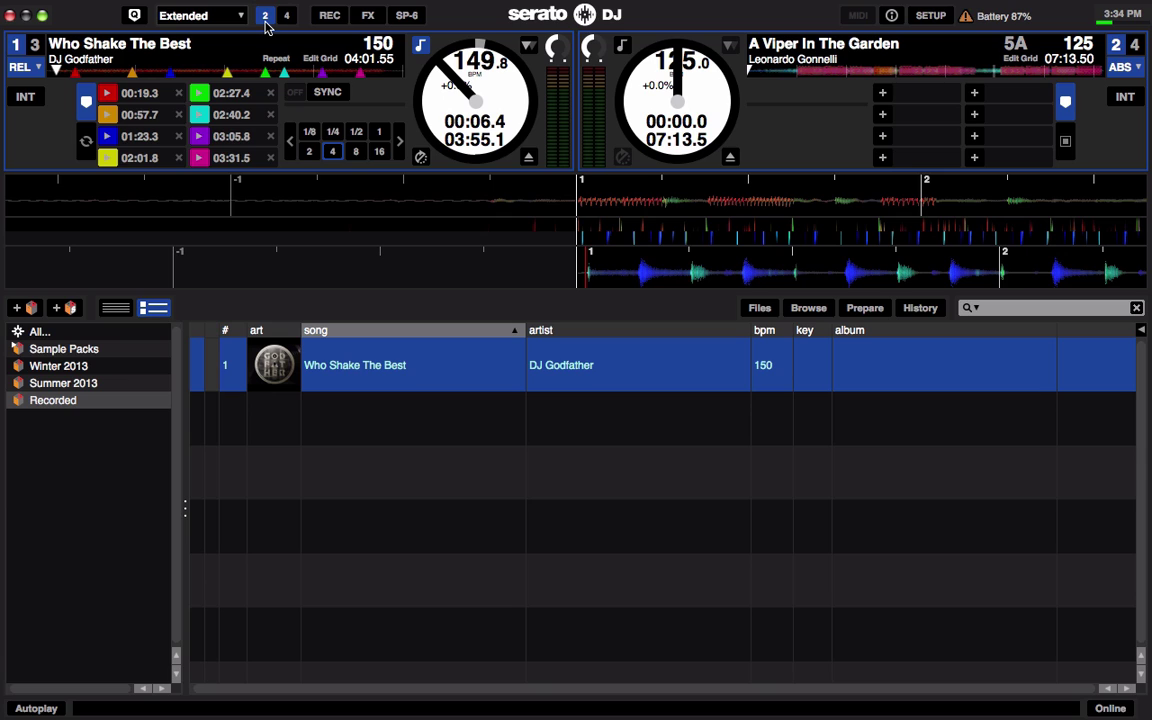
pyautogui.click(265, 20)
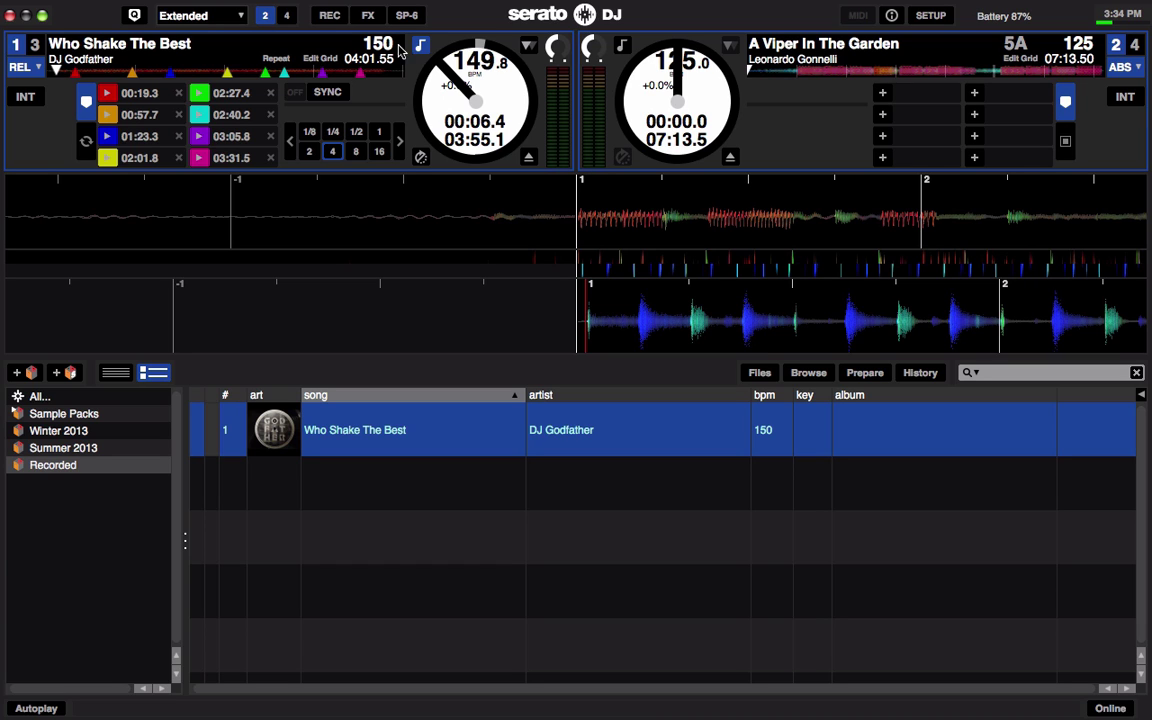
pyautogui.click(288, 16)
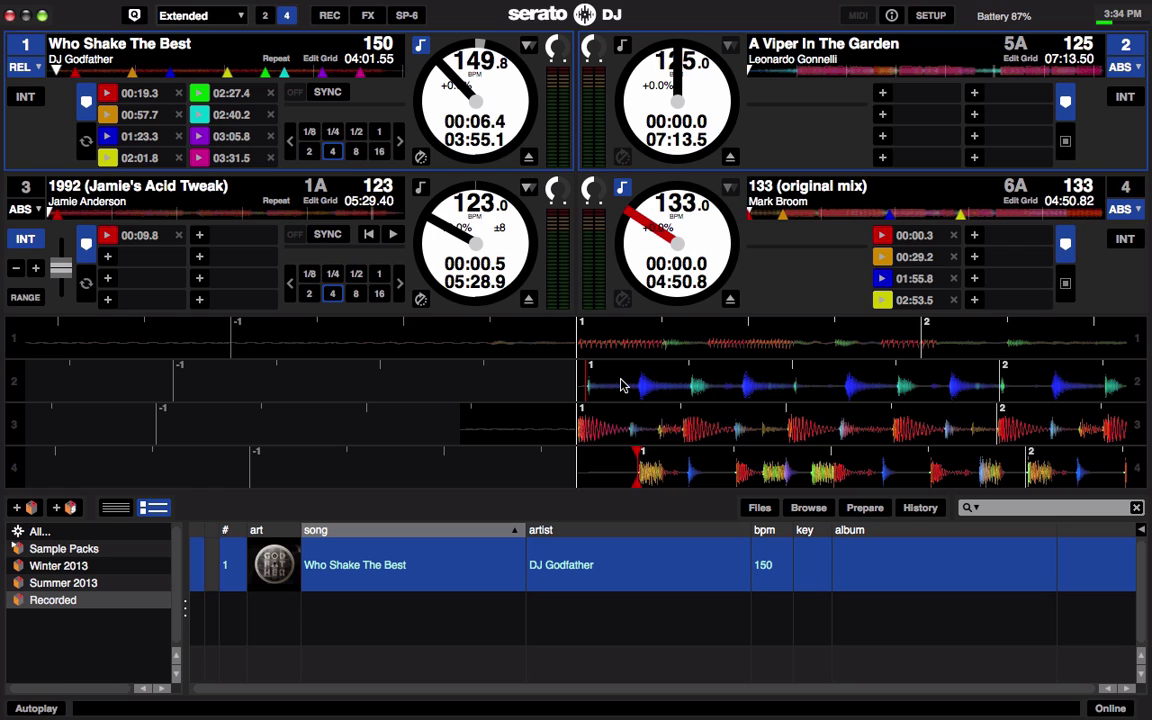
pyautogui.click(265, 16)
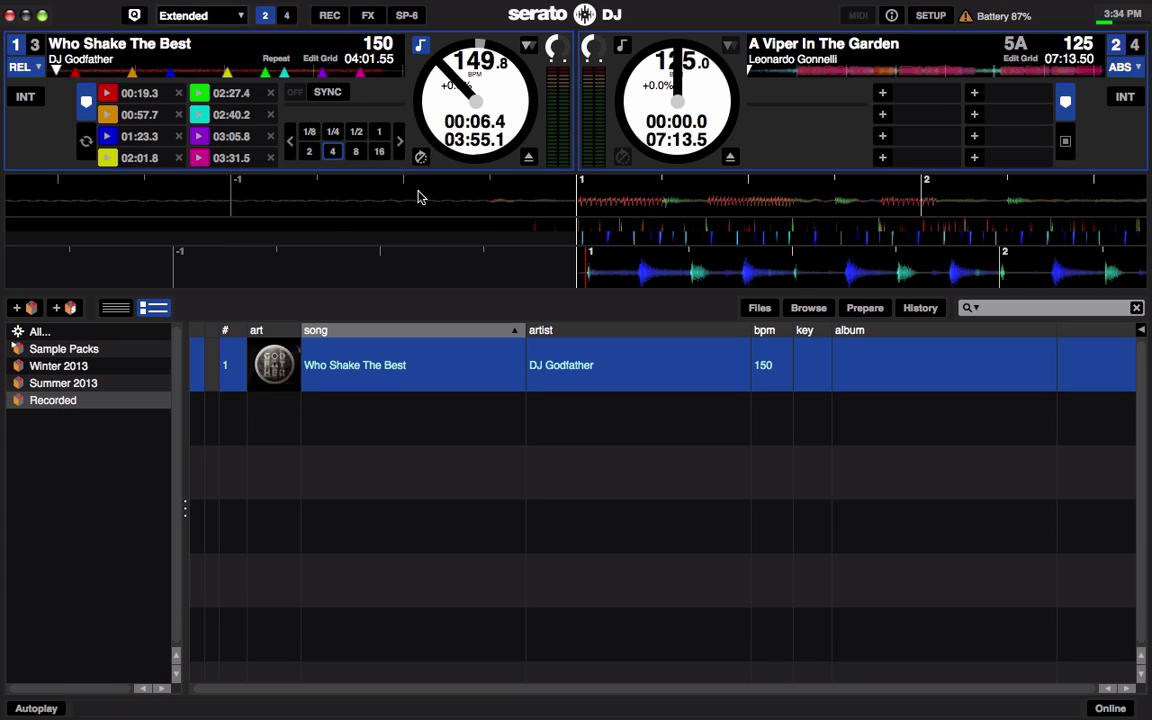
# Toggle the waveform size in the two-deck Extended view, ending with the waveforms at full height
pyautogui.hotkey('alt', 'space')
pyautogui.hotkey('alt', 'space')
pyautogui.hotkey('alt', 'space')
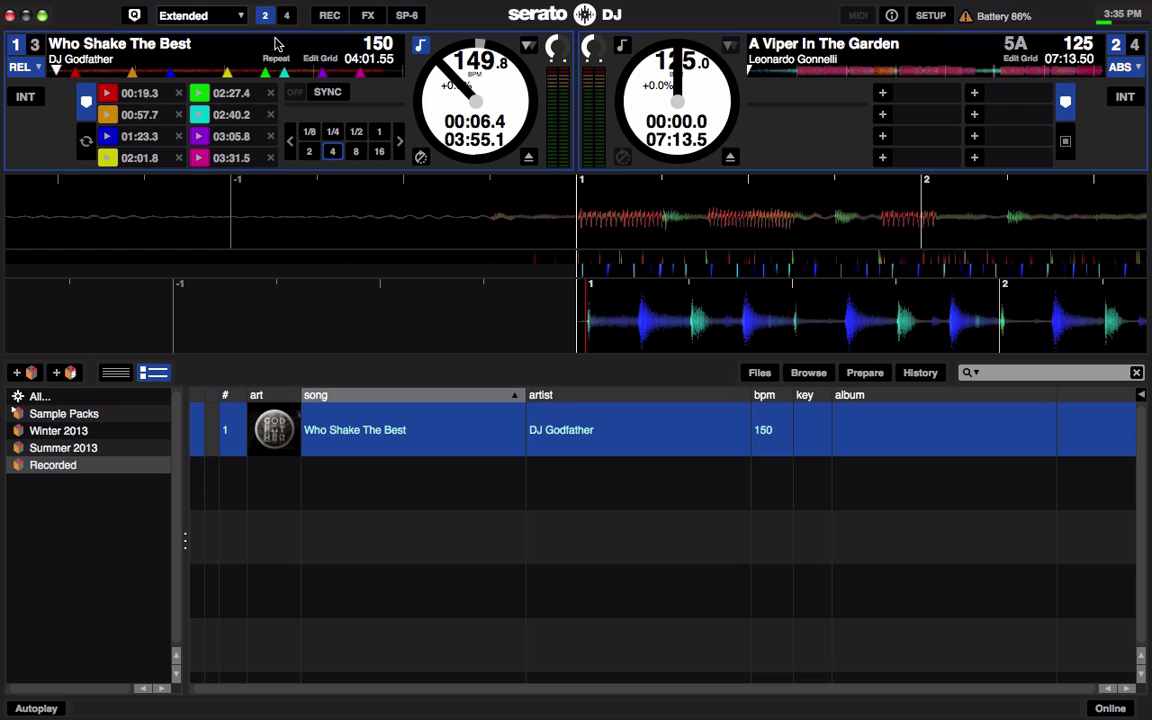
# Switch to the Stack view with four decks and show each deck's virtual platter and album art
pyautogui.click(222, 16)
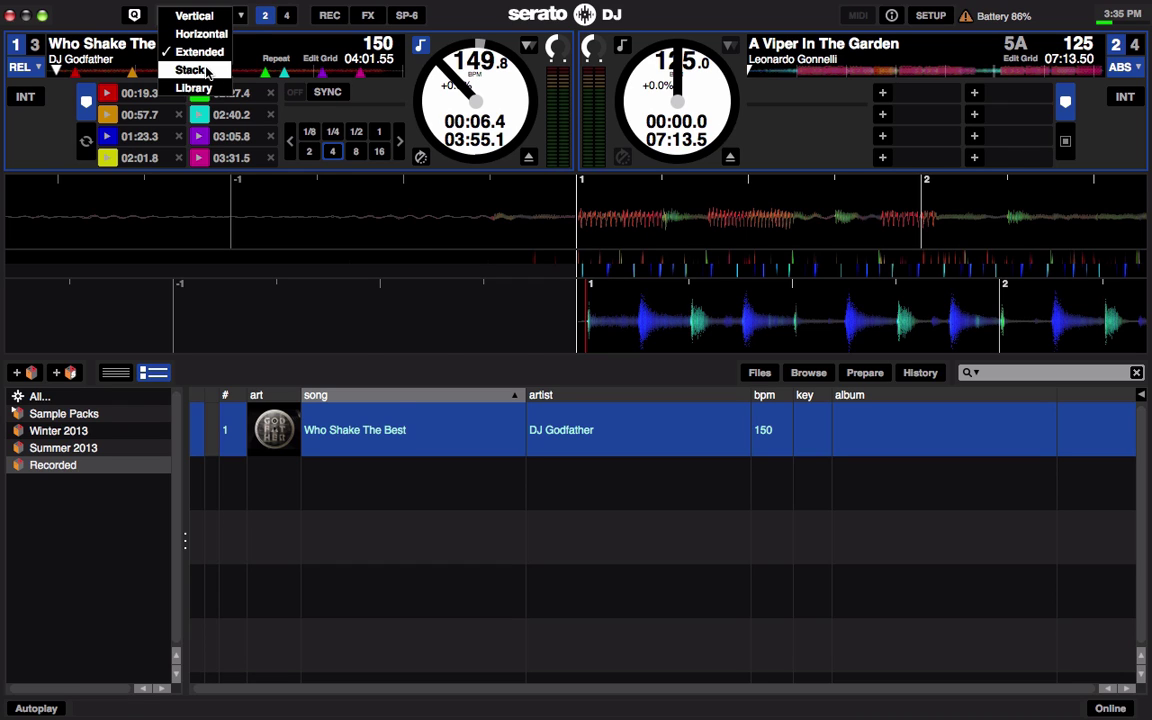
pyautogui.click(206, 72)
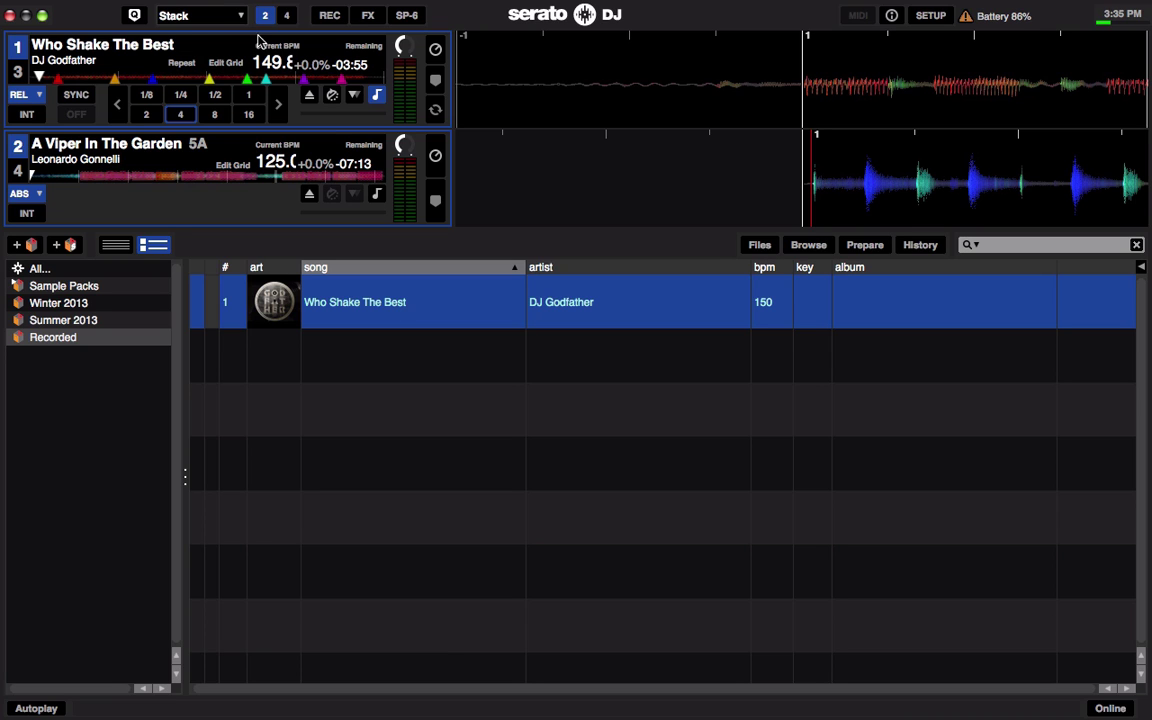
pyautogui.click(287, 16)
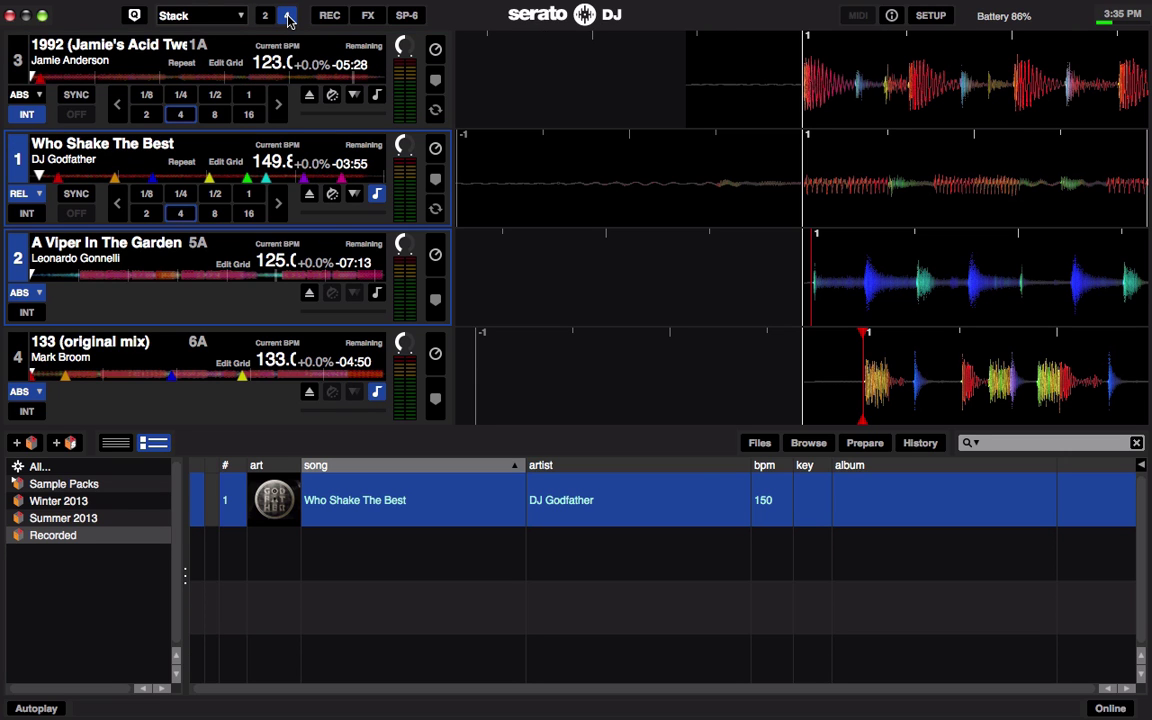
pyautogui.click(435, 52)
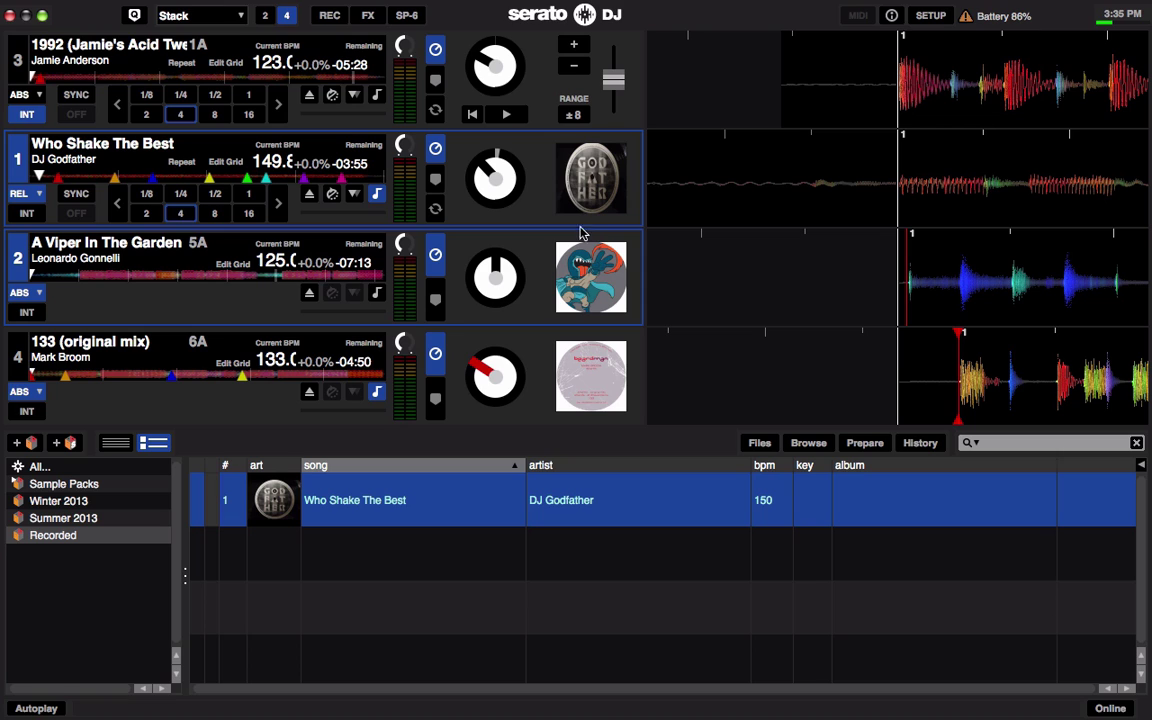
# Show the Library view with four and two decks, and return the two-deck display to the Vertical view
pyautogui.click(234, 16)
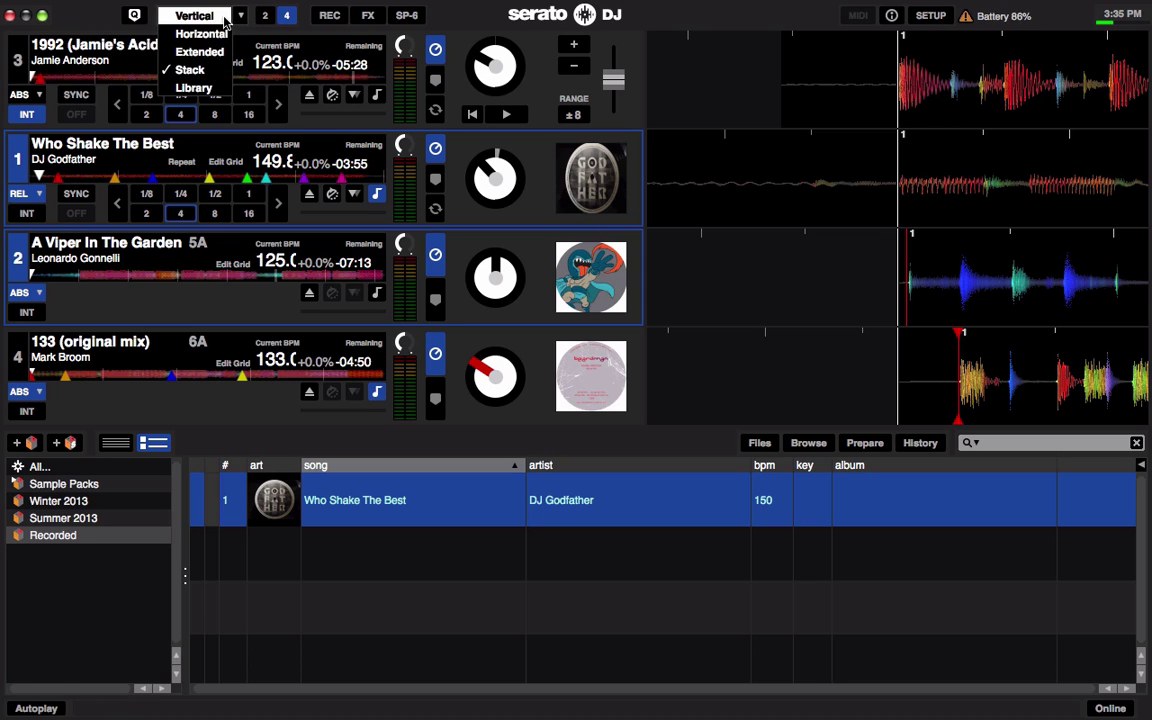
pyautogui.click(213, 88)
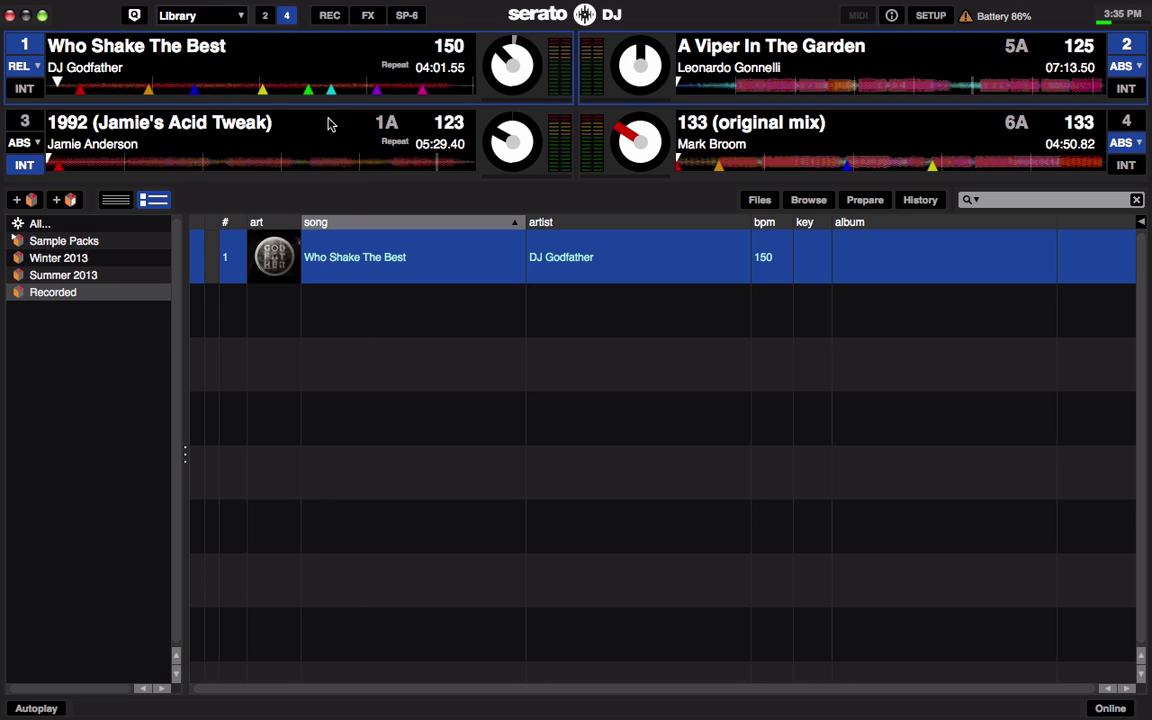
pyautogui.click(266, 15)
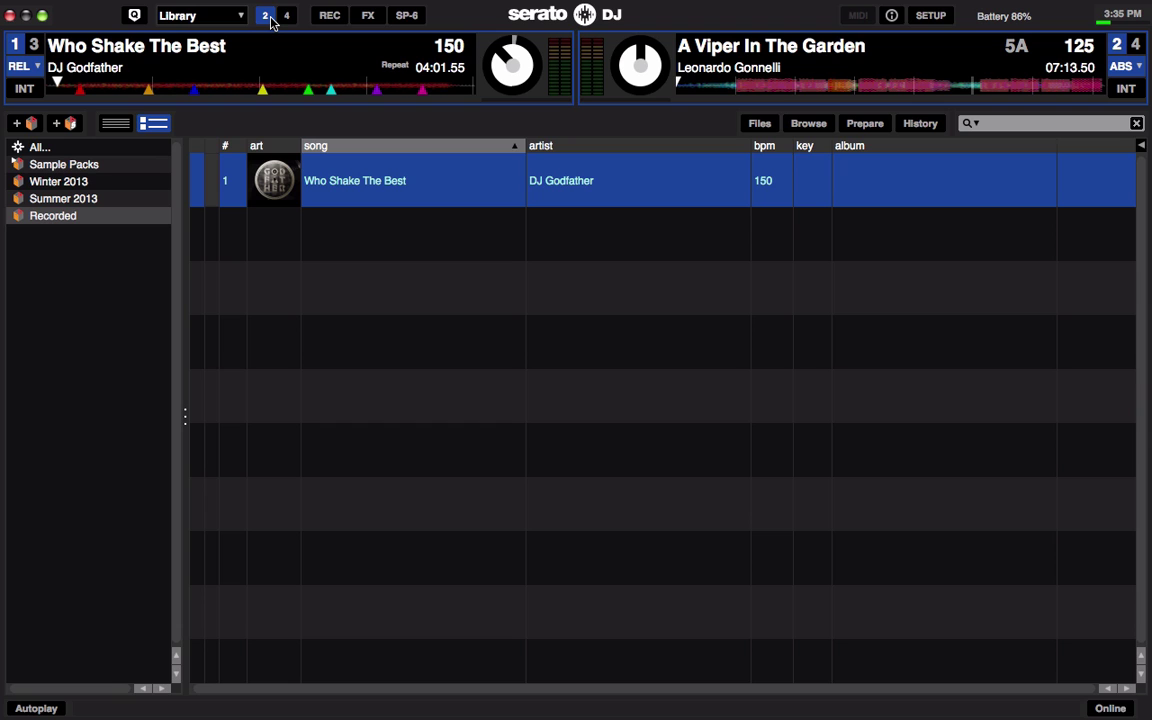
pyautogui.click(233, 17)
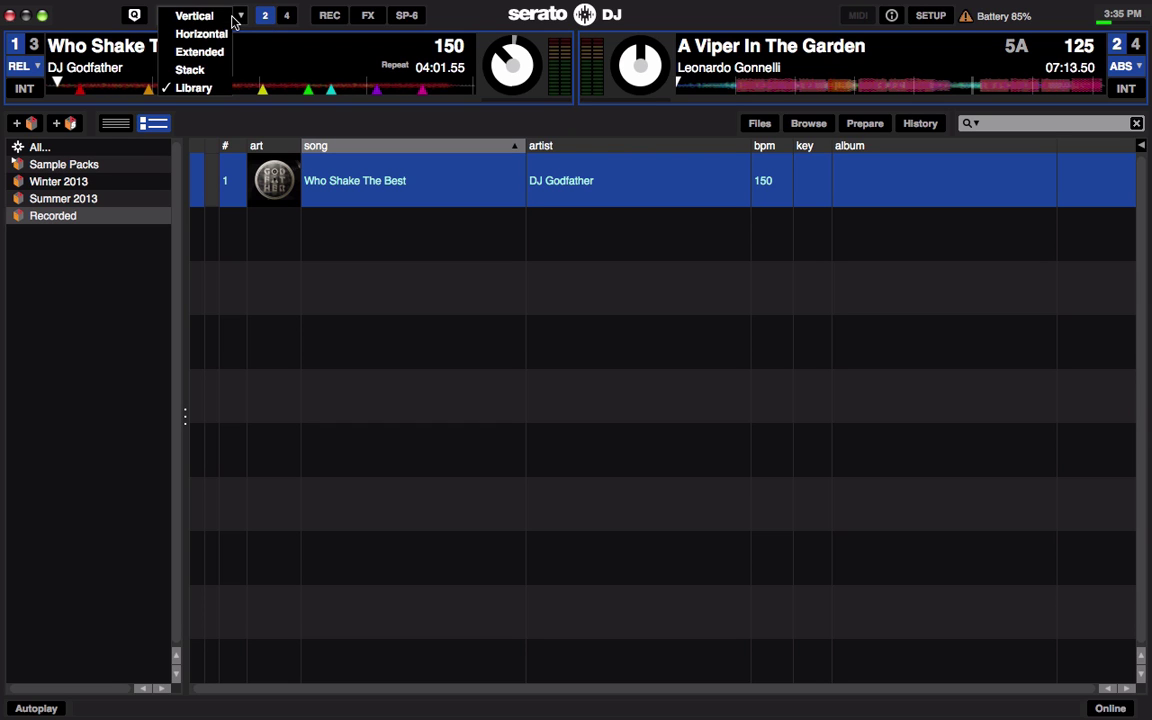
pyautogui.click(222, 18)
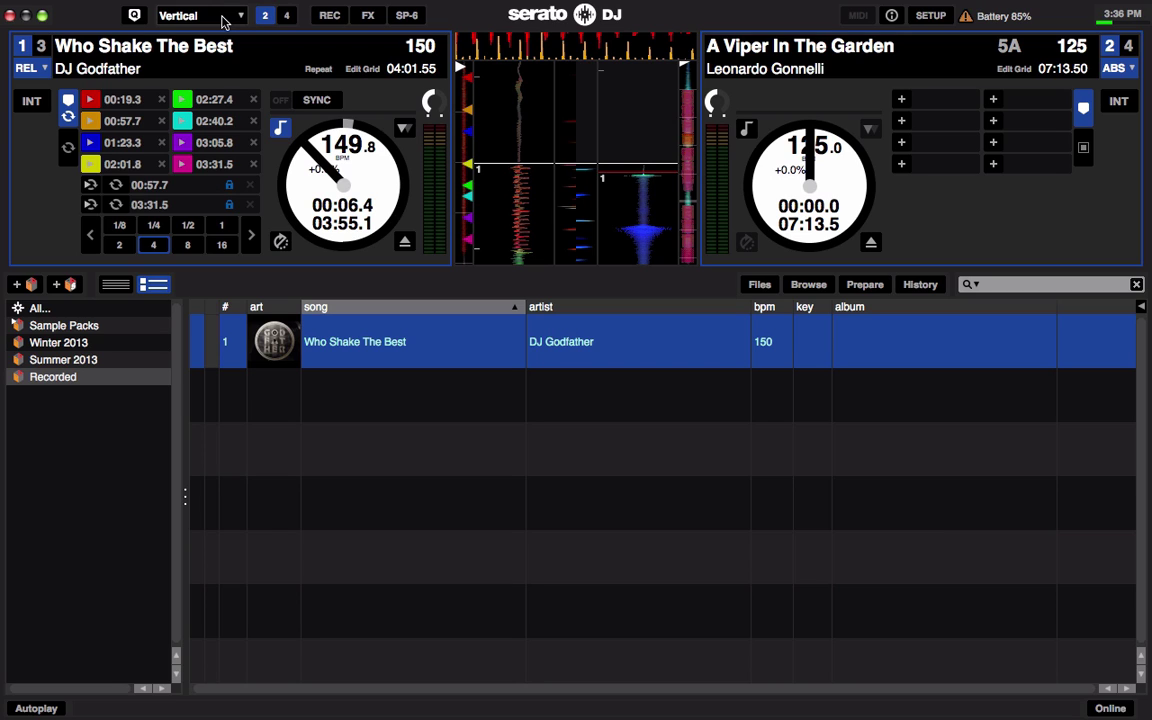
# Open and confirm the first cue point's name on deck 1, and toggle the cue labels between times and names
pyautogui.doubleClick(122, 100)
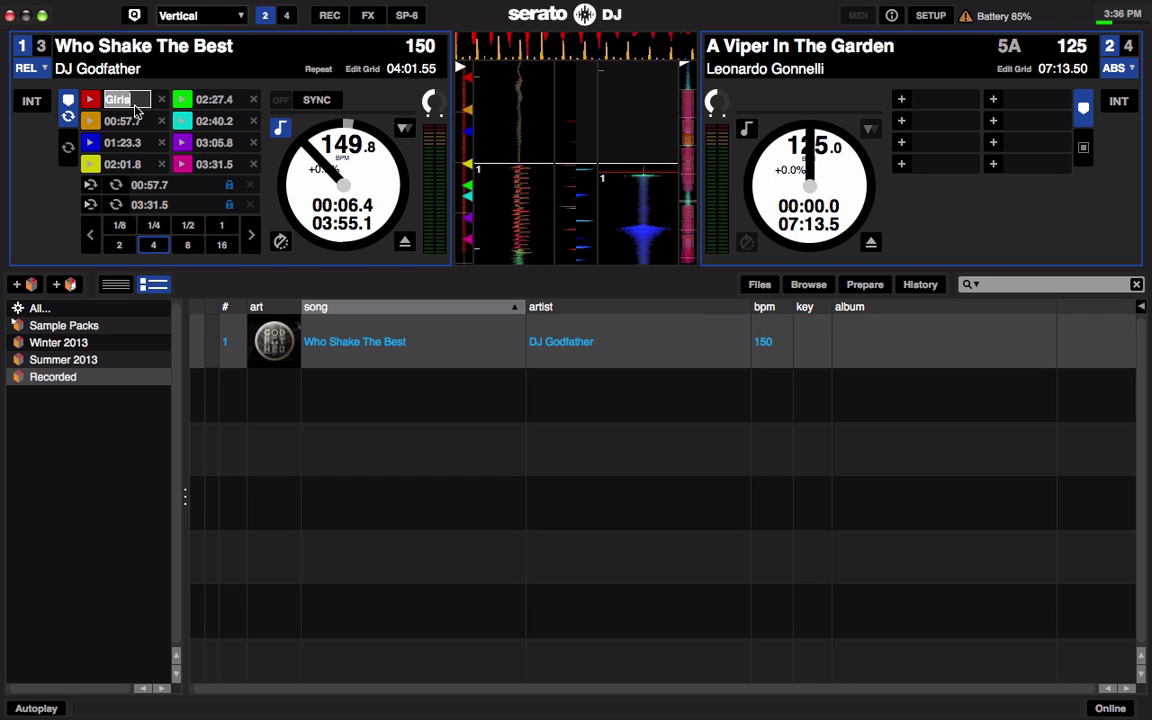
pyautogui.press('Return')
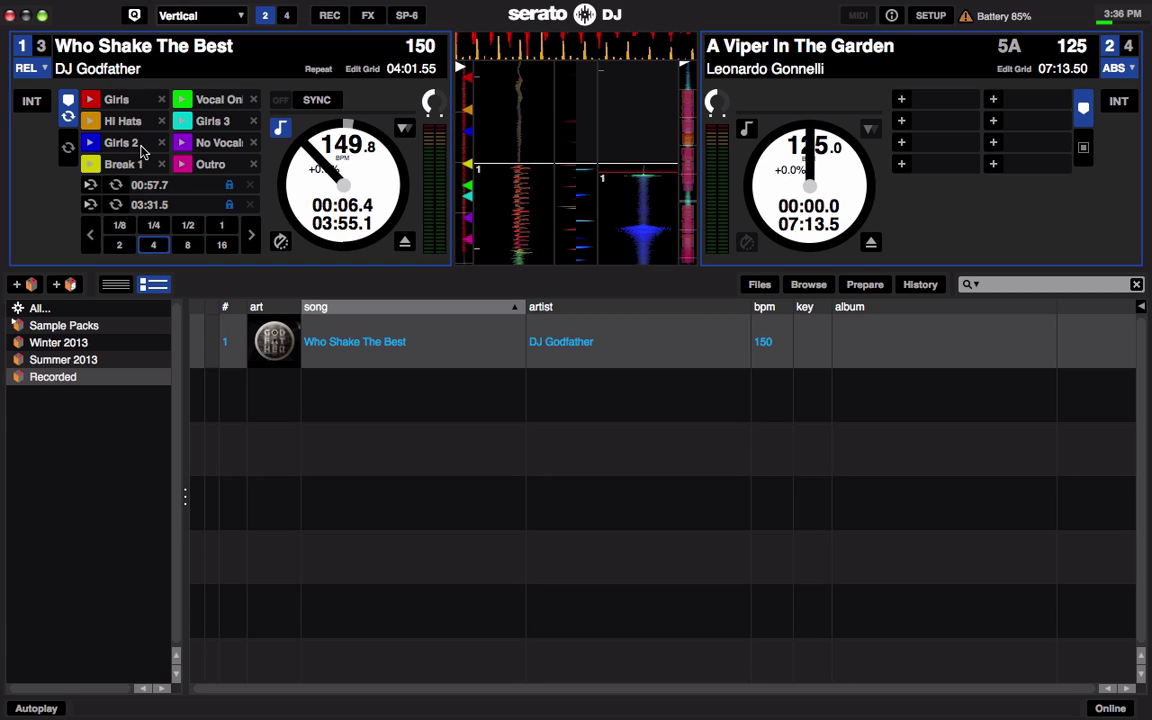
pyautogui.press('ctrl')
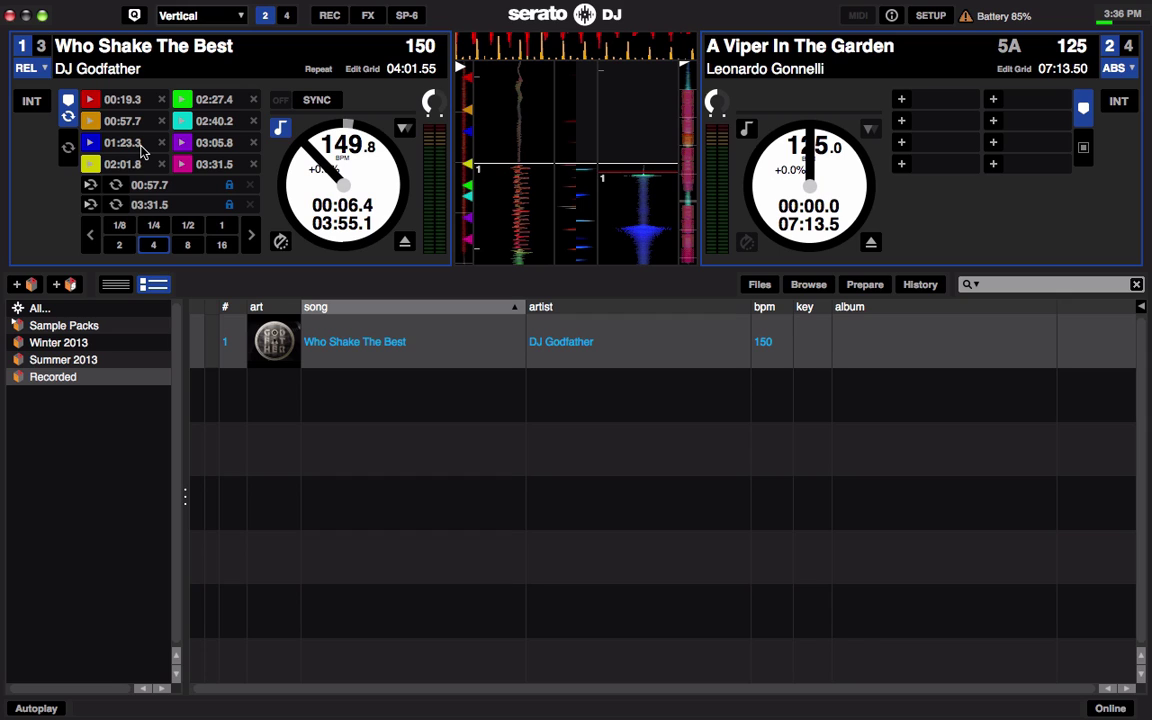
pyautogui.press('ctrl')
pyautogui.press('ctrl')
pyautogui.press('ctrl')
pyautogui.press('ctrl')
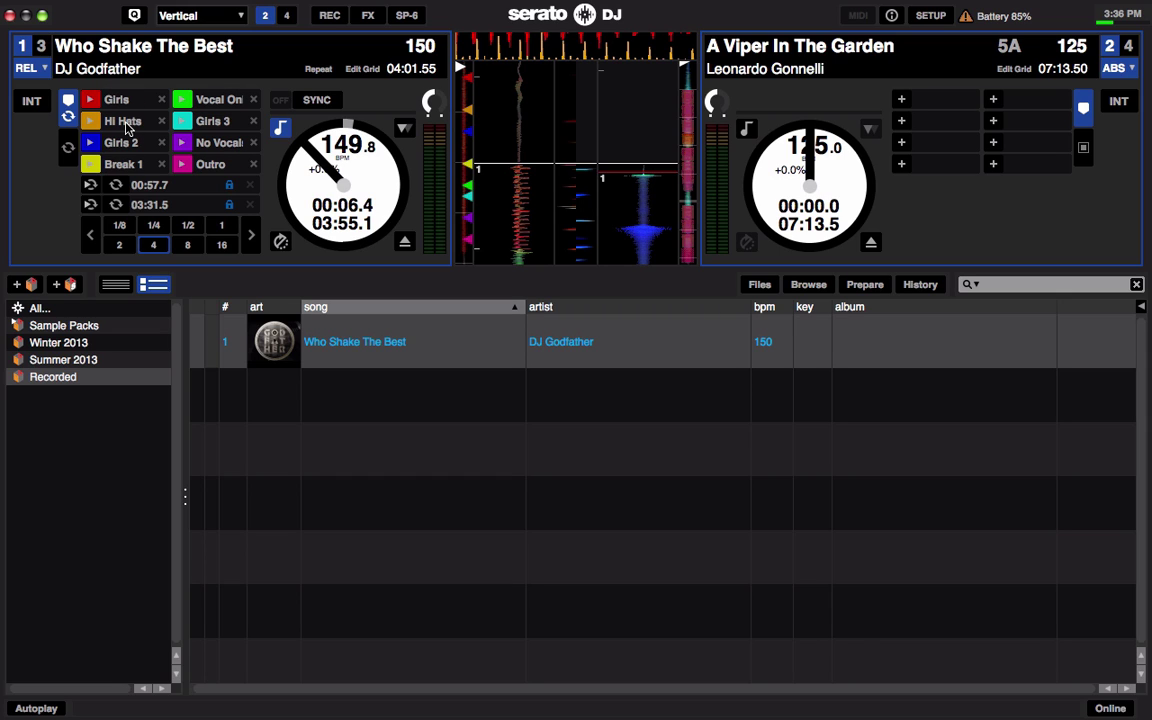
# Switch deck 1's cue labels between times and names, and view its ABS, REL and THR control modes
pyautogui.press('ctrl')
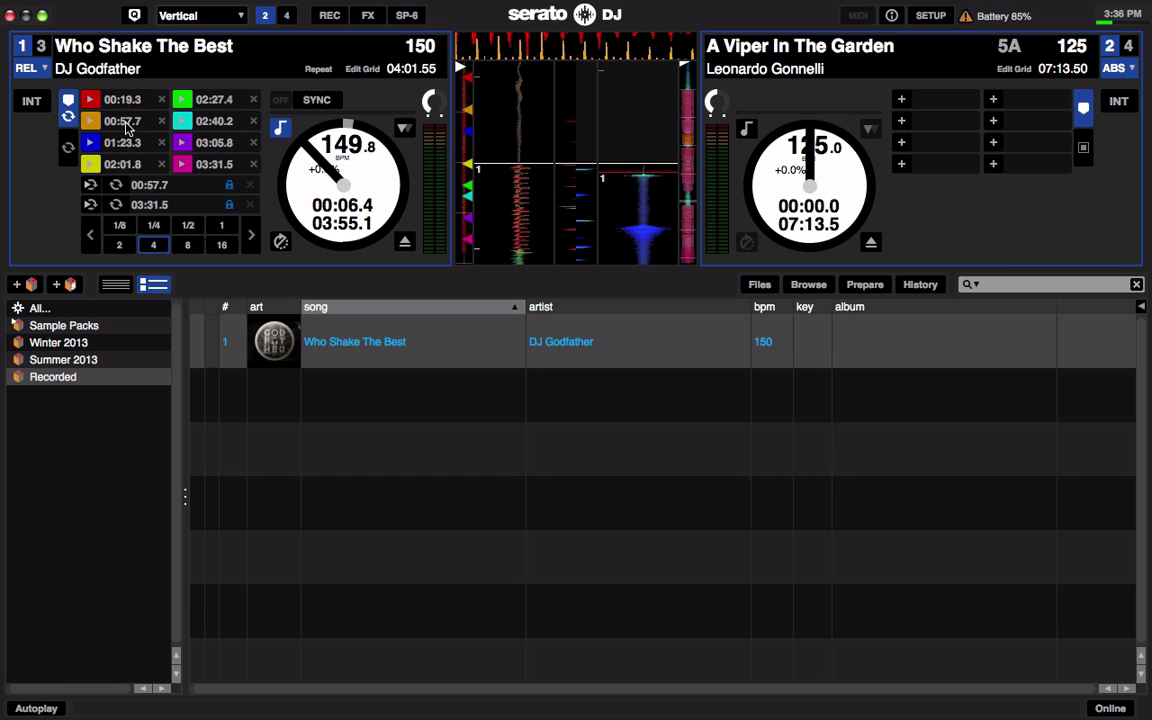
pyautogui.click(30, 68)
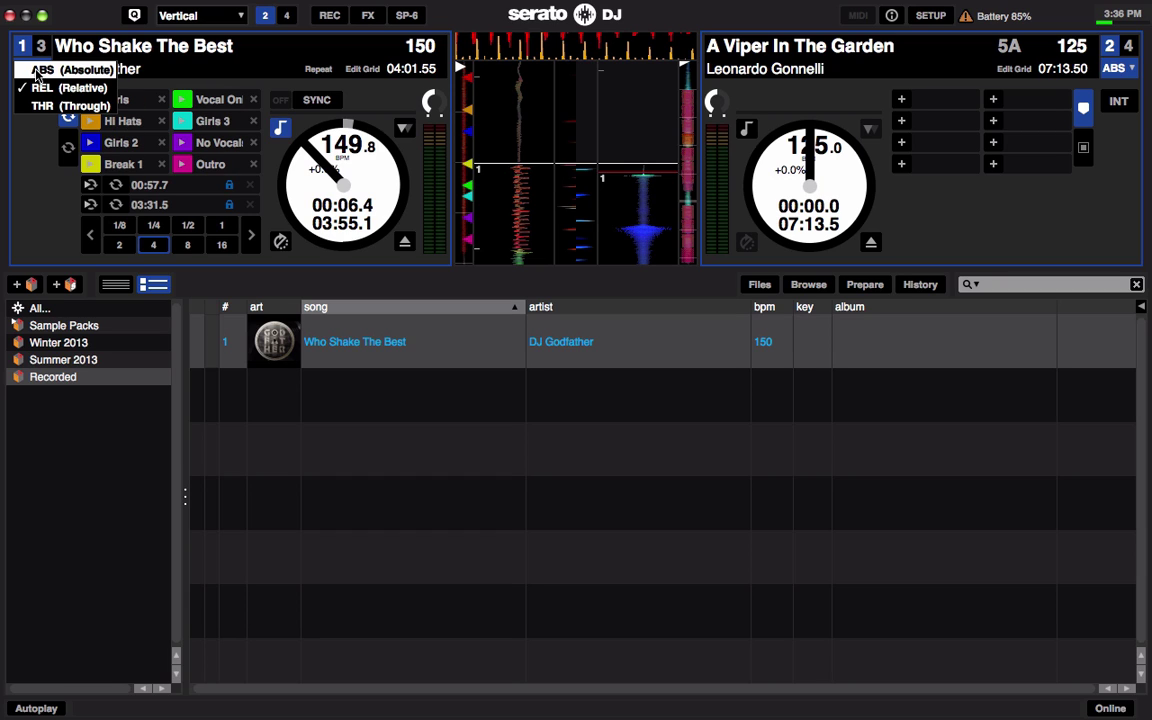
pyautogui.click(128, 84)
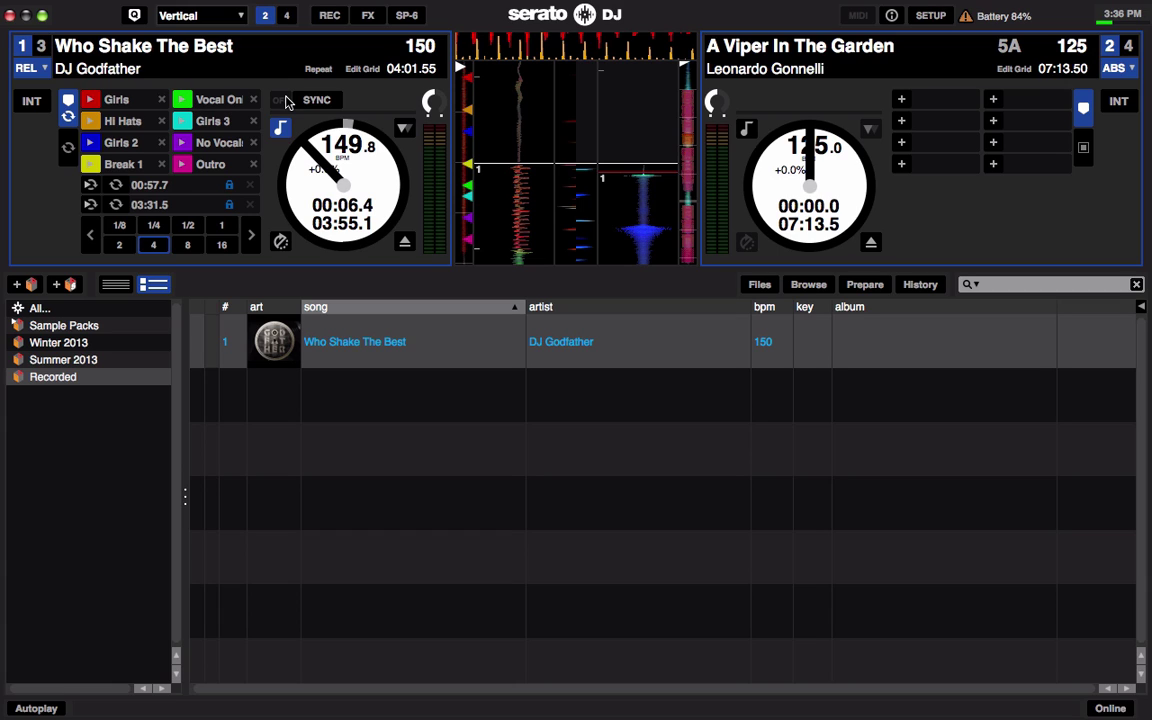
pyautogui.click(43, 68)
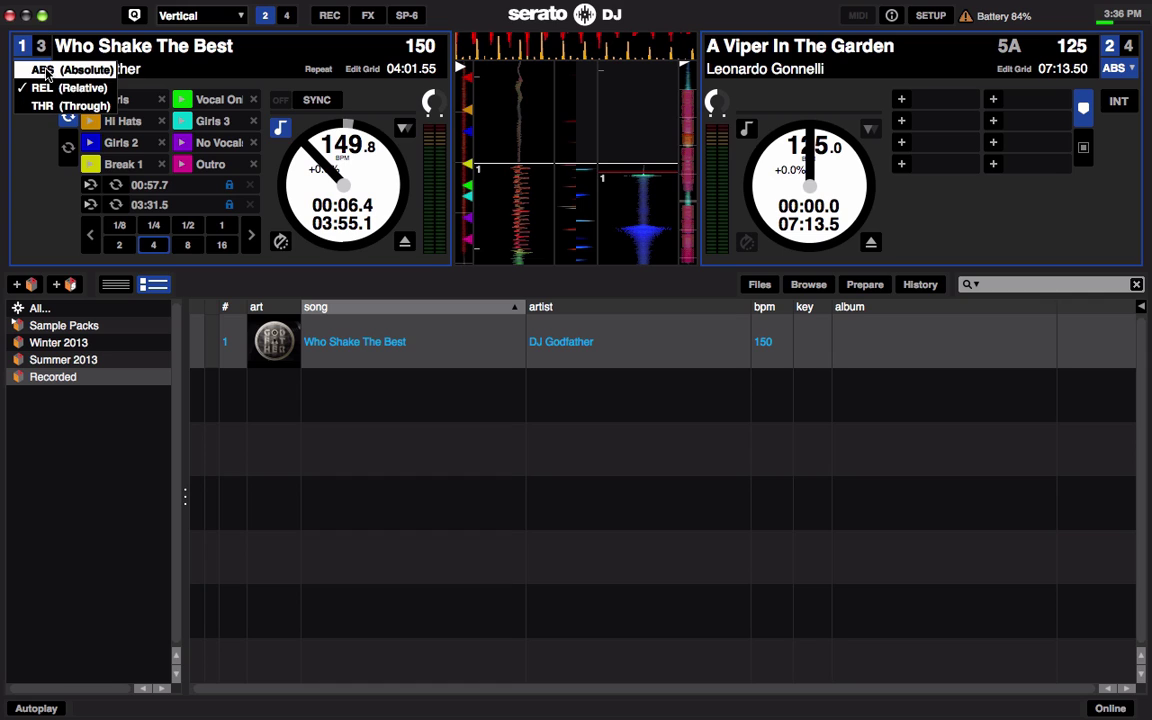
pyautogui.click(42, 125)
# With deck 1 in internal mode, set its pitch fader to +8% and cycle the pitch range through ±50
pyautogui.click(33, 104)
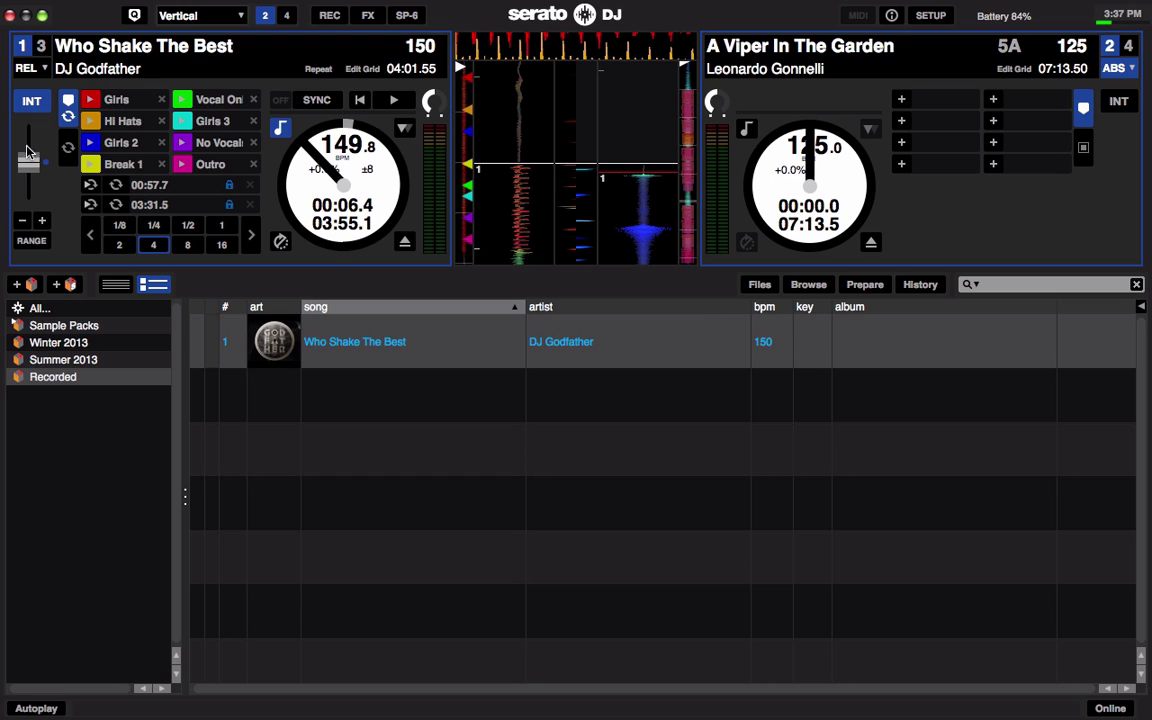
pyautogui.moveTo(28, 160); pyautogui.dragTo(24, 222)
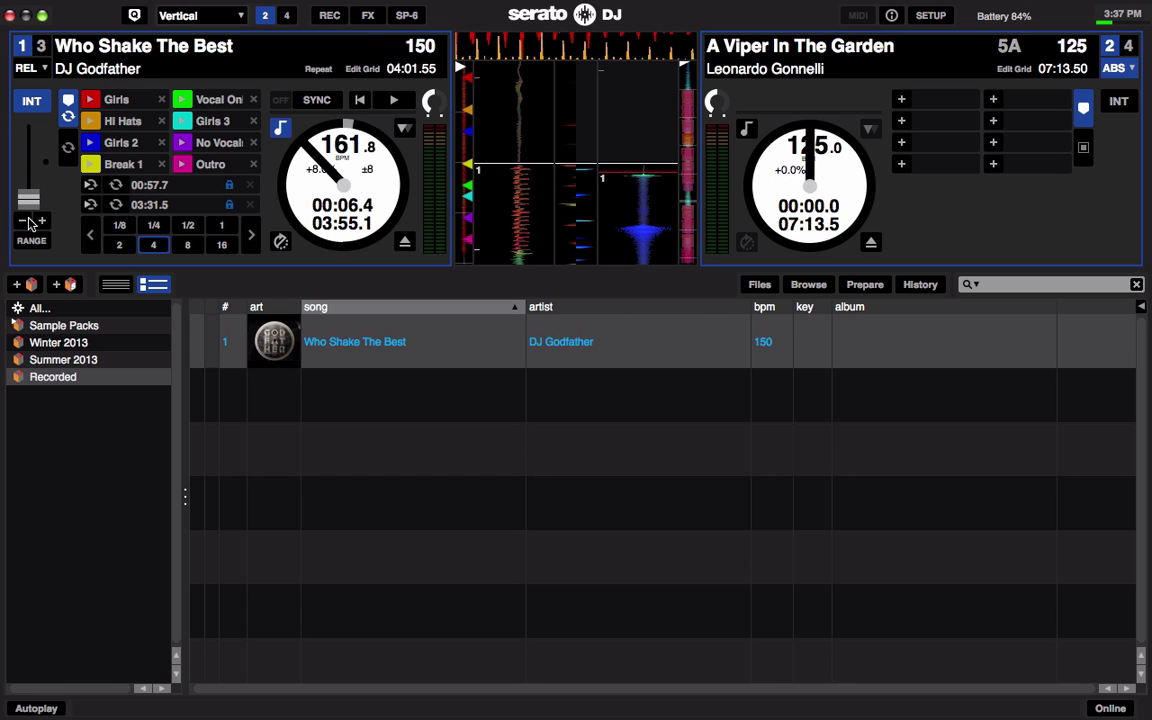
pyautogui.click(38, 240)
pyautogui.click(38, 240)
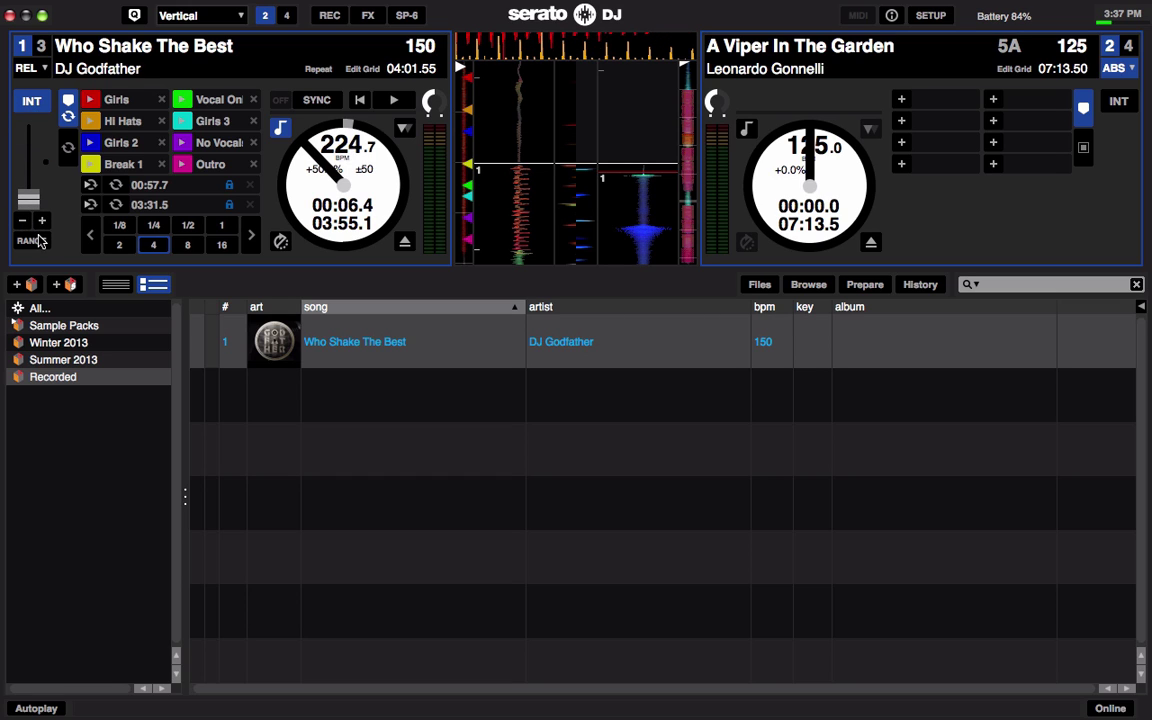
pyautogui.click(38, 240)
# Return deck 1 to REL (Relative) control mode
pyautogui.click(32, 100)
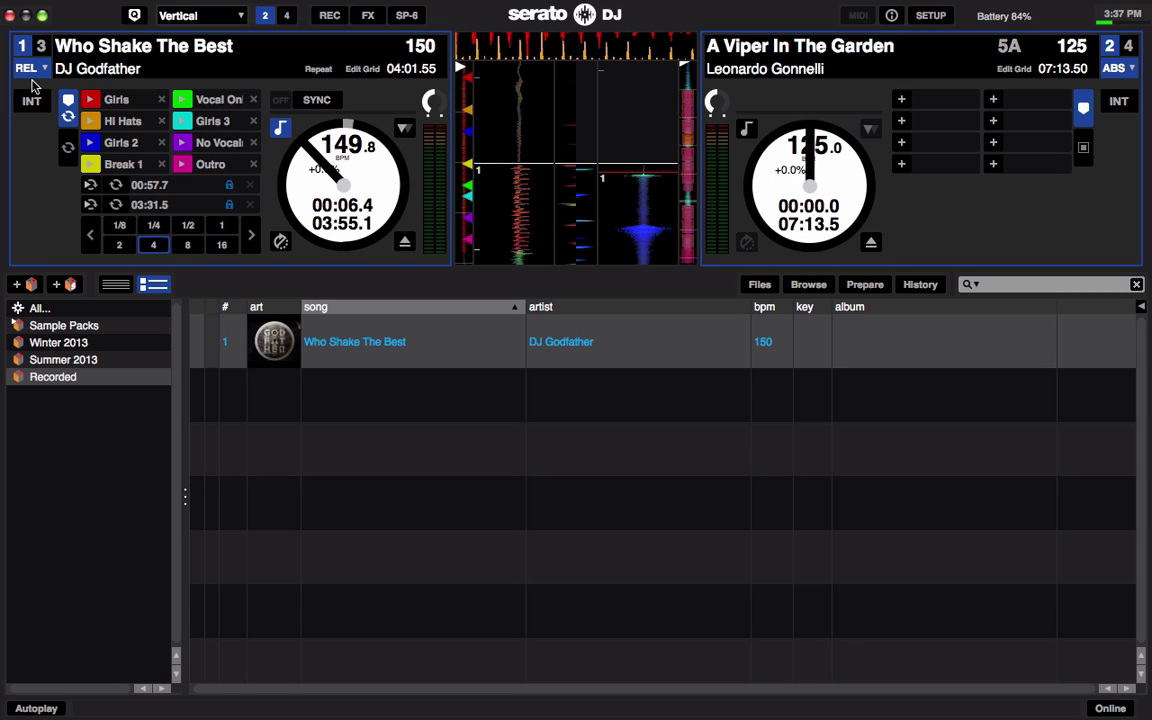
pyautogui.click(36, 70)
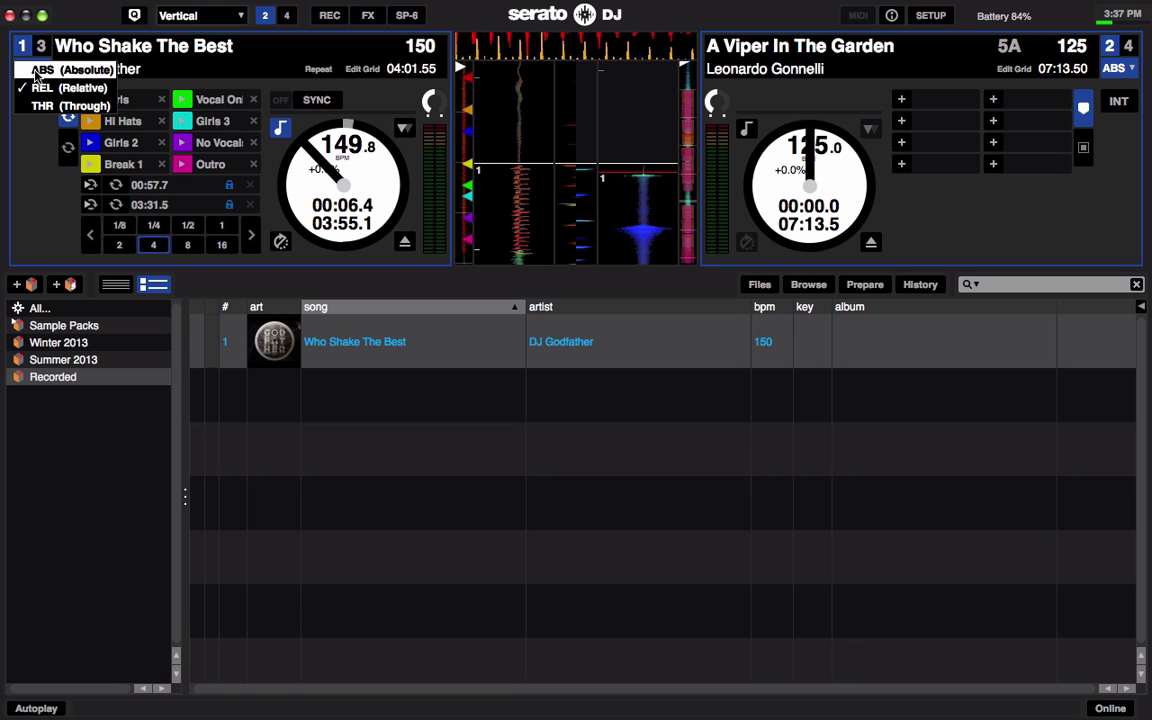
pyautogui.click(35, 87)
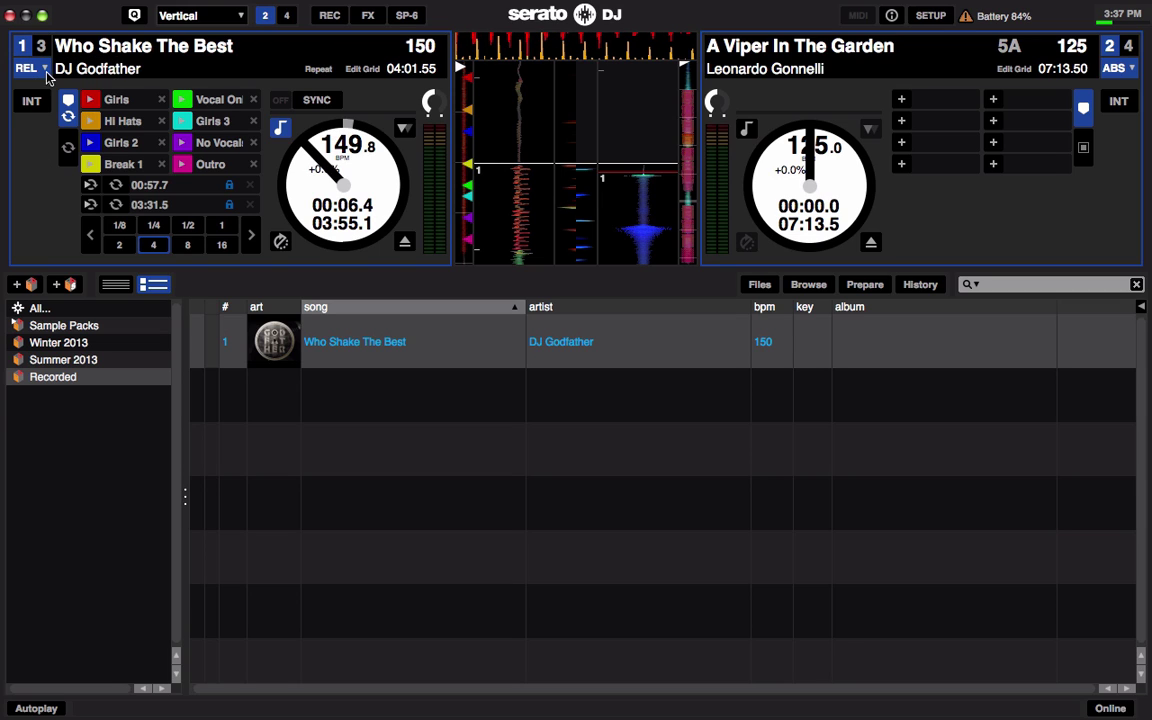
# In the DJ preferences, turn Snap to Beatgrid off and back on, and return to the decks
pyautogui.click(935, 17)
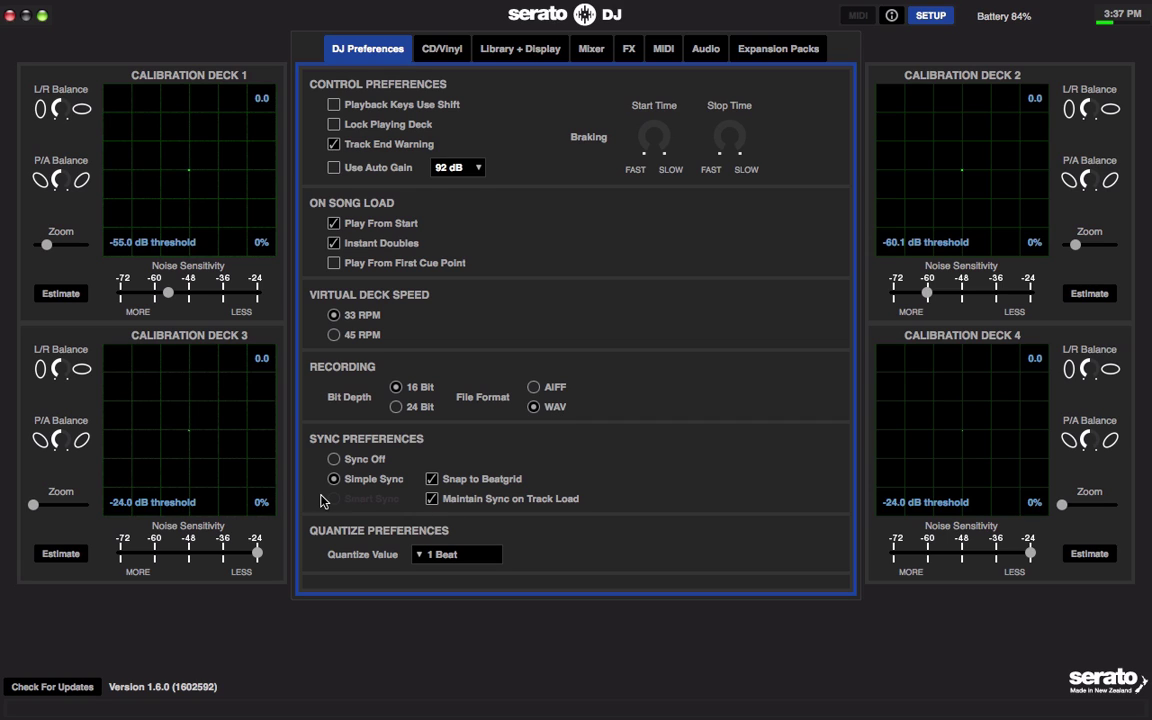
pyautogui.click(432, 480)
pyautogui.click(432, 480)
pyautogui.click(920, 16)
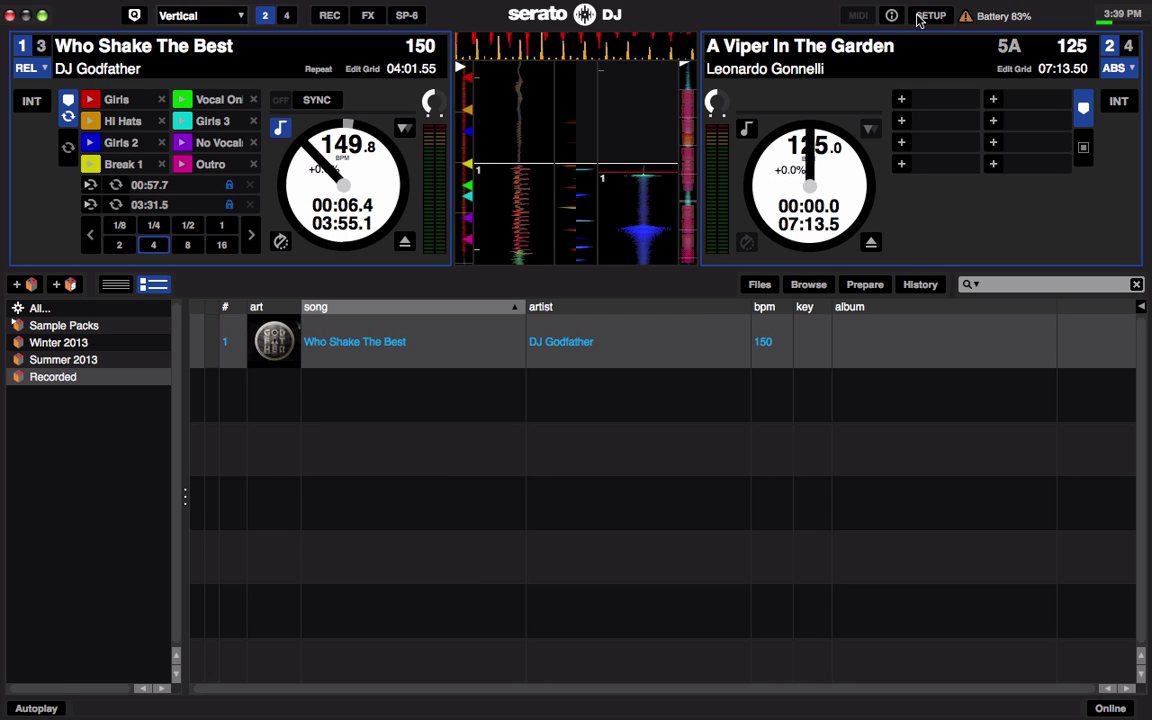
# Reopen the setup and review the vinyl control and needle dropping options in the CD/Vinyl preferences
pyautogui.click(930, 16)
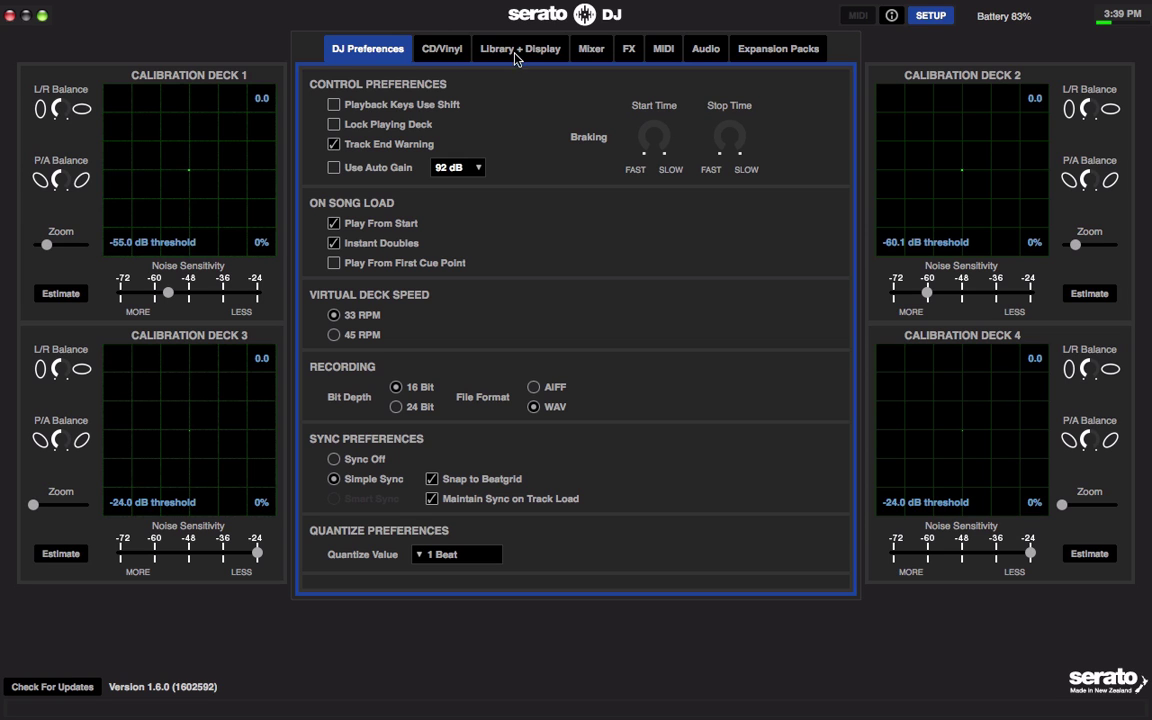
pyautogui.click(453, 52)
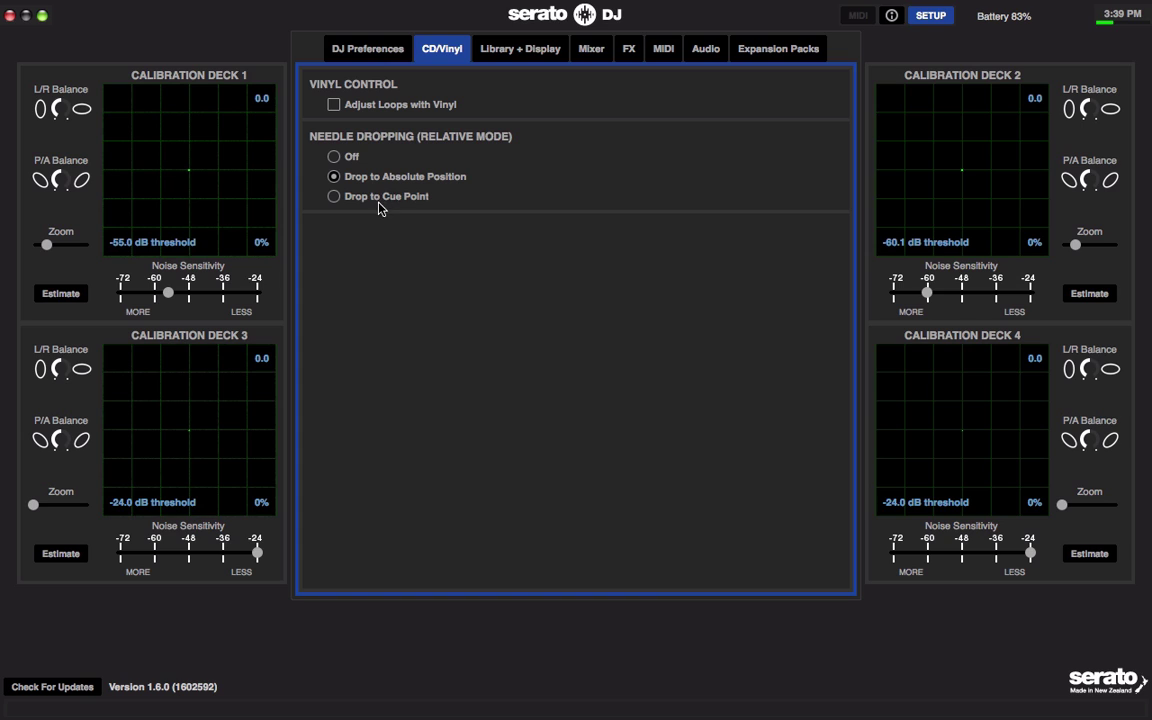
# In the Library + Display preferences, try the Gray played track color and enlarge the library text, then return to the decks
pyautogui.click(518, 52)
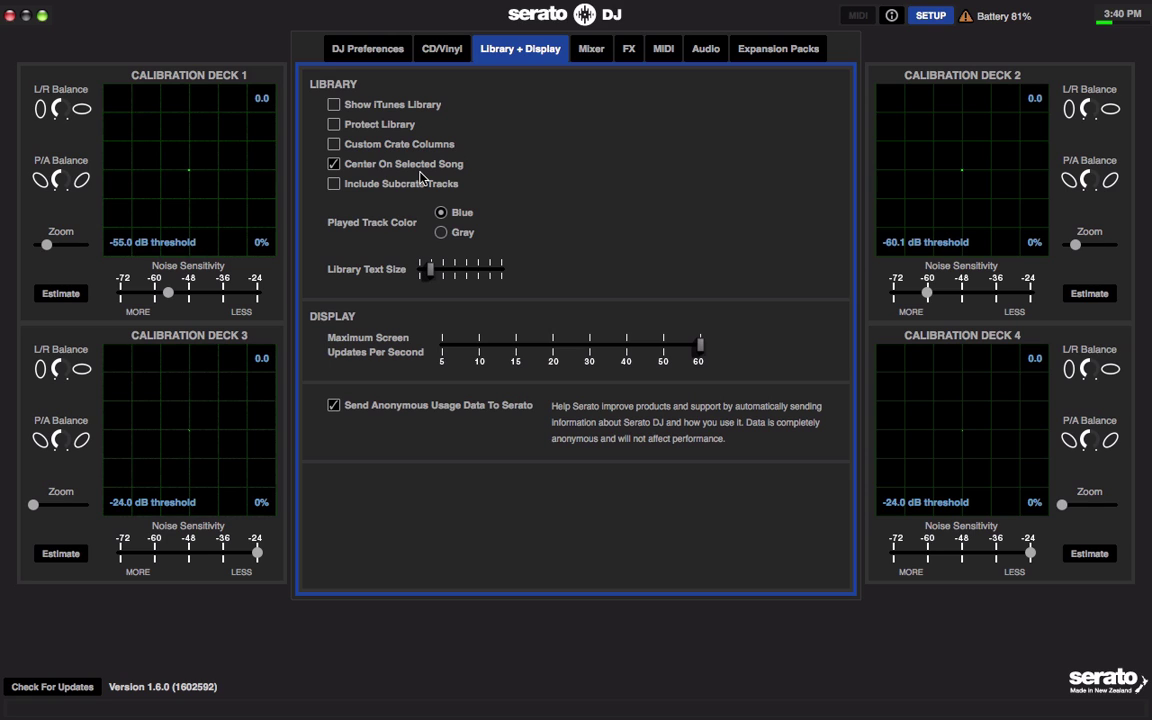
pyautogui.click(446, 234)
pyautogui.moveTo(431, 274); pyautogui.dragTo(489, 277)
pyautogui.click(930, 15)
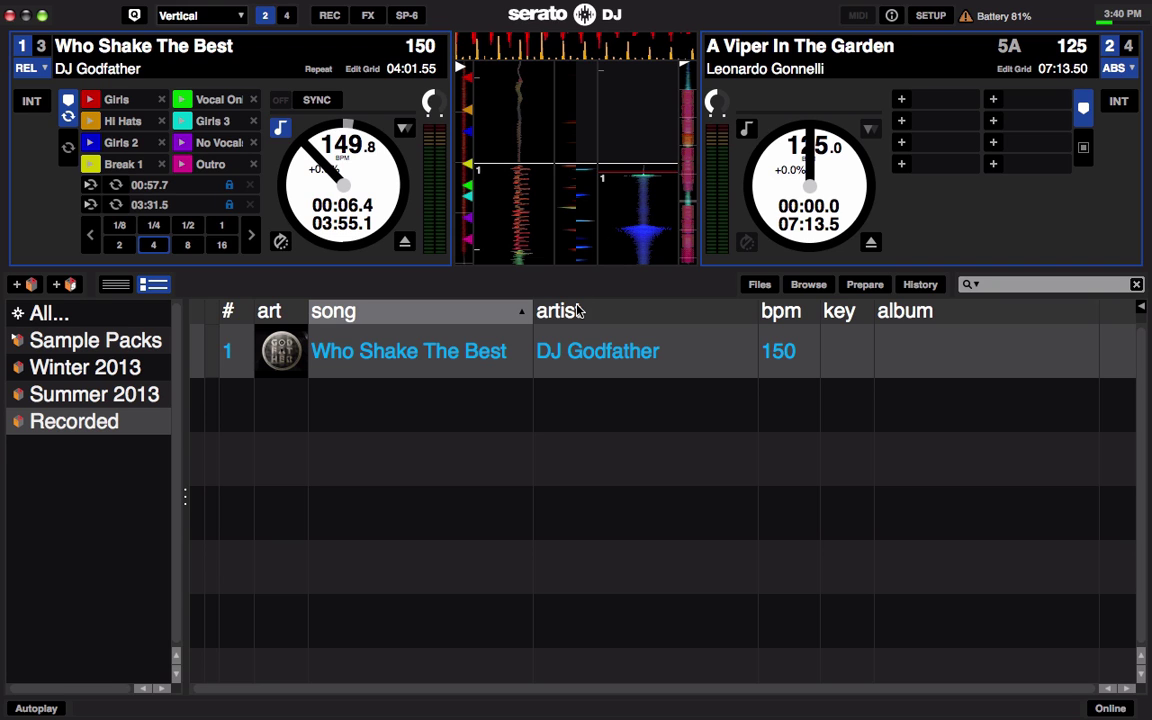
# Step the library text size down and up directly from the deck view, ending at the smallest size
pyautogui.hotkey('ctrl', '-')
pyautogui.hotkey('ctrl', '-')
pyautogui.hotkey('ctrl', '+')
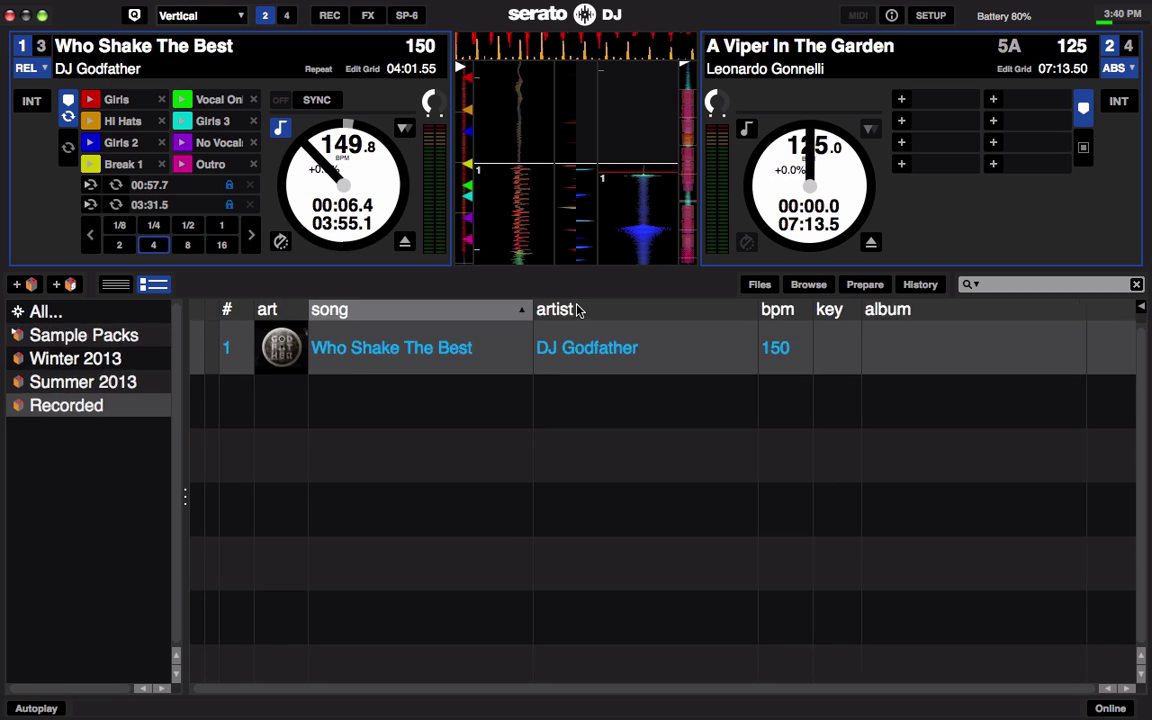
pyautogui.hotkey('ctrl', '+')
pyautogui.hotkey('ctrl', '-')
pyautogui.hotkey('ctrl', '-')
pyautogui.hotkey('ctrl', '-')
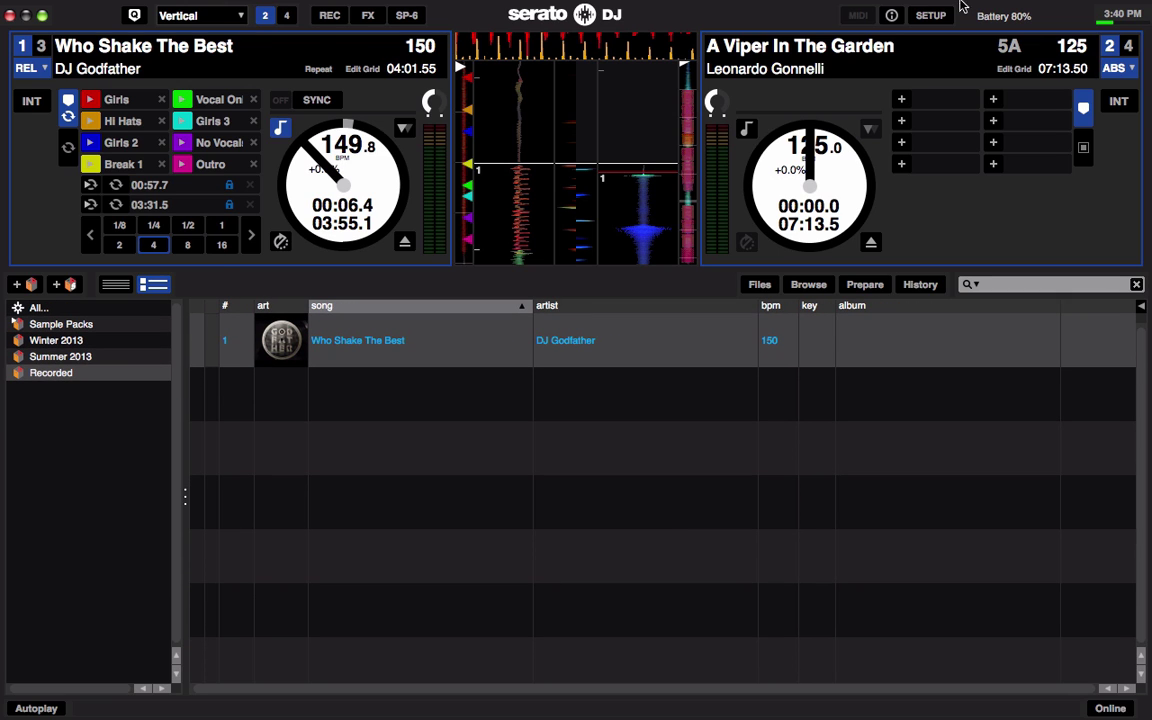
# In the Library + Display preferences, keep screen updates at the maximum of 60 and toggle the anonymous usage data option off and on
pyautogui.click(930, 15)
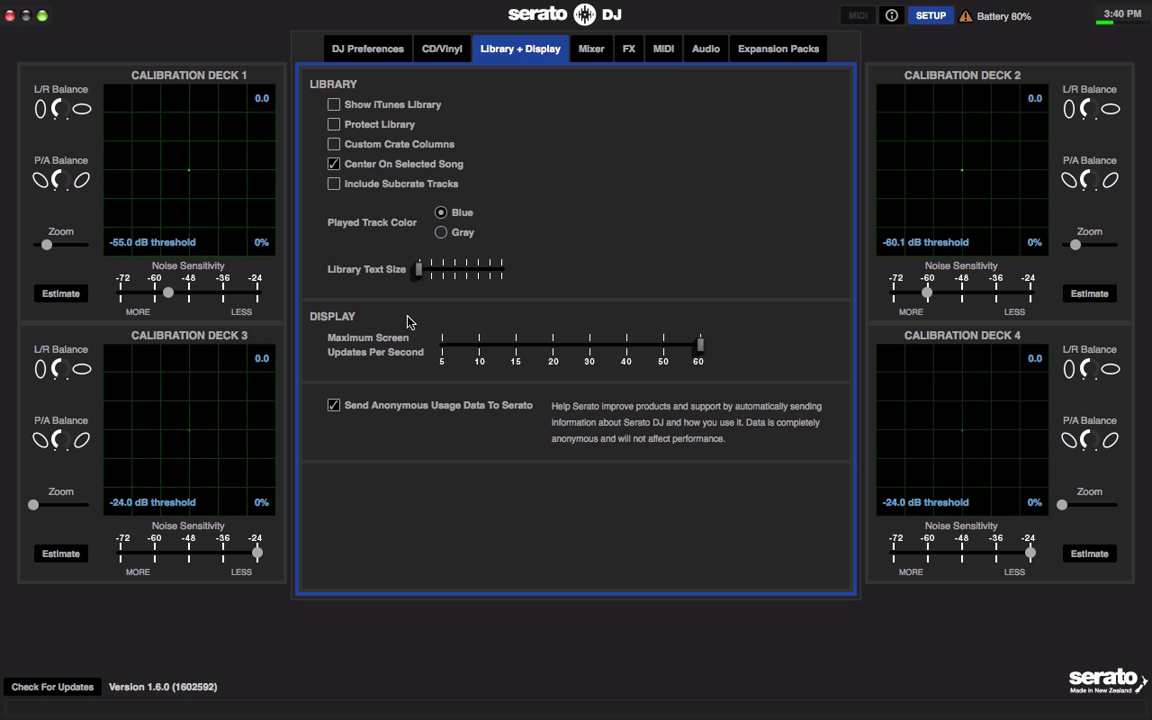
pyautogui.moveTo(700, 343); pyautogui.dragTo(769, 346)
pyautogui.click(355, 407)
pyautogui.click(355, 407)
# Try turning the Cue Volume up and back down in the Mixer preferences
pyautogui.click(595, 58)
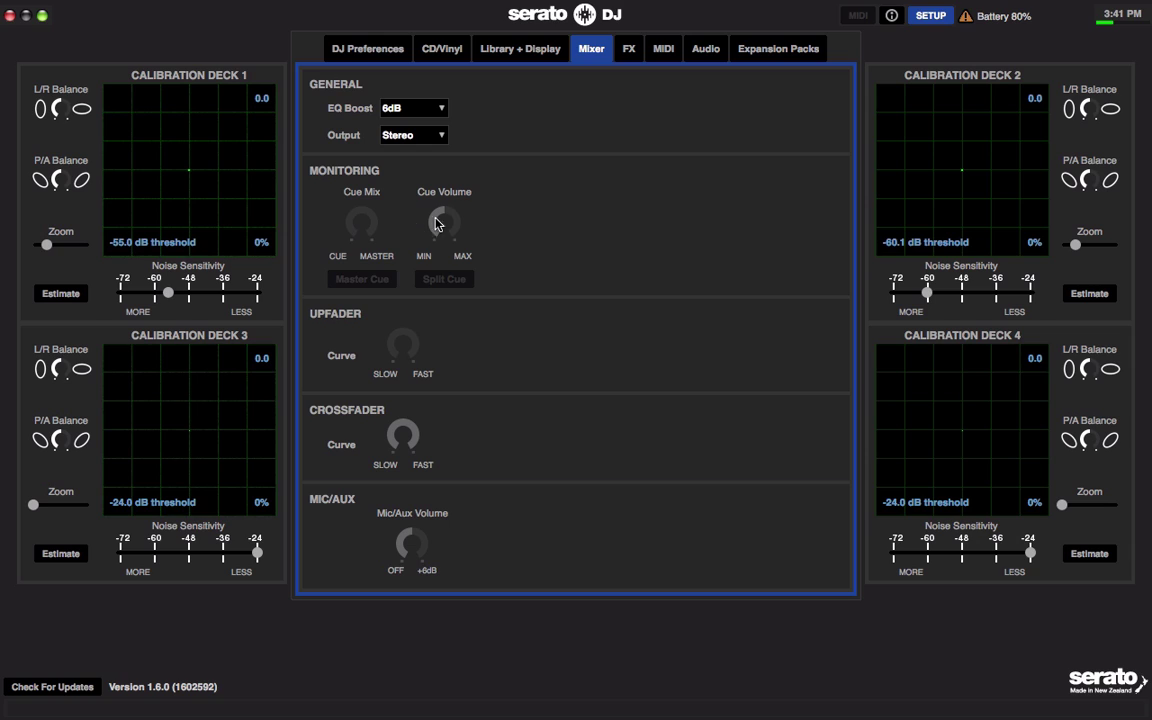
pyautogui.moveTo(435, 222); pyautogui.dragTo(476, 222)
pyautogui.moveTo(476, 222); pyautogui.dragTo(437, 222)
# Examine the available and favorite effects lists in the FX preferences, and view the MIDI devices and presets
pyautogui.click(629, 50)
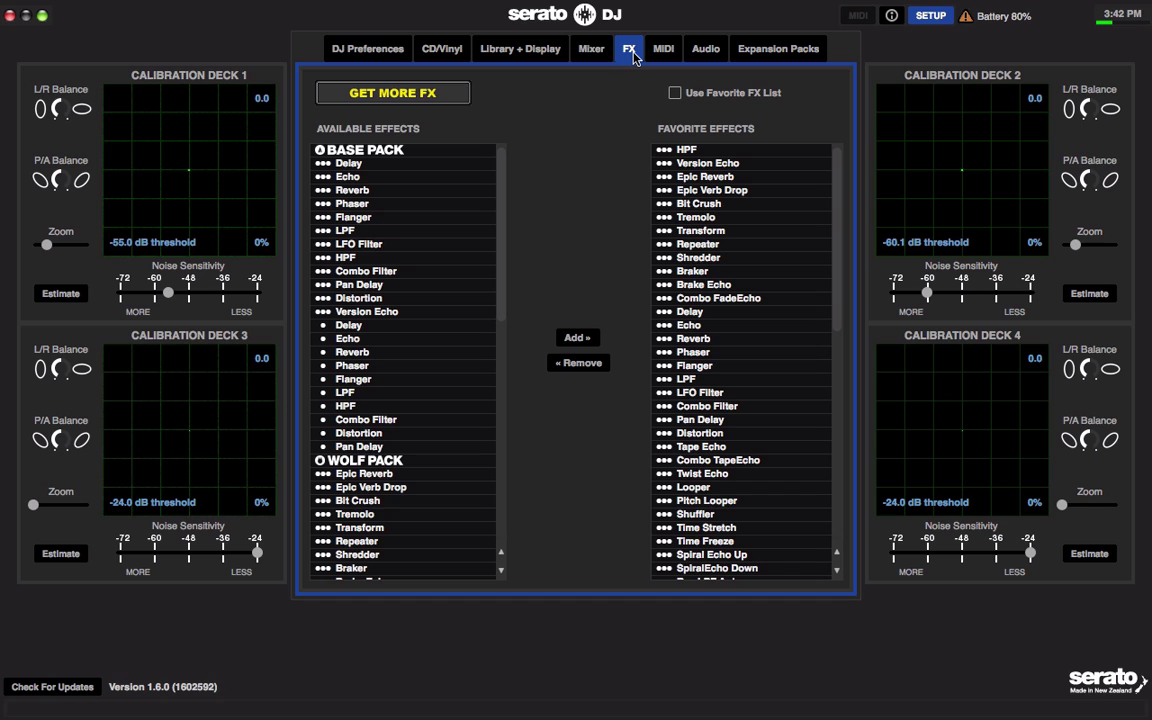
pyautogui.scroll(-5, 406, 255)
pyautogui.scroll(-5, 407, 258)
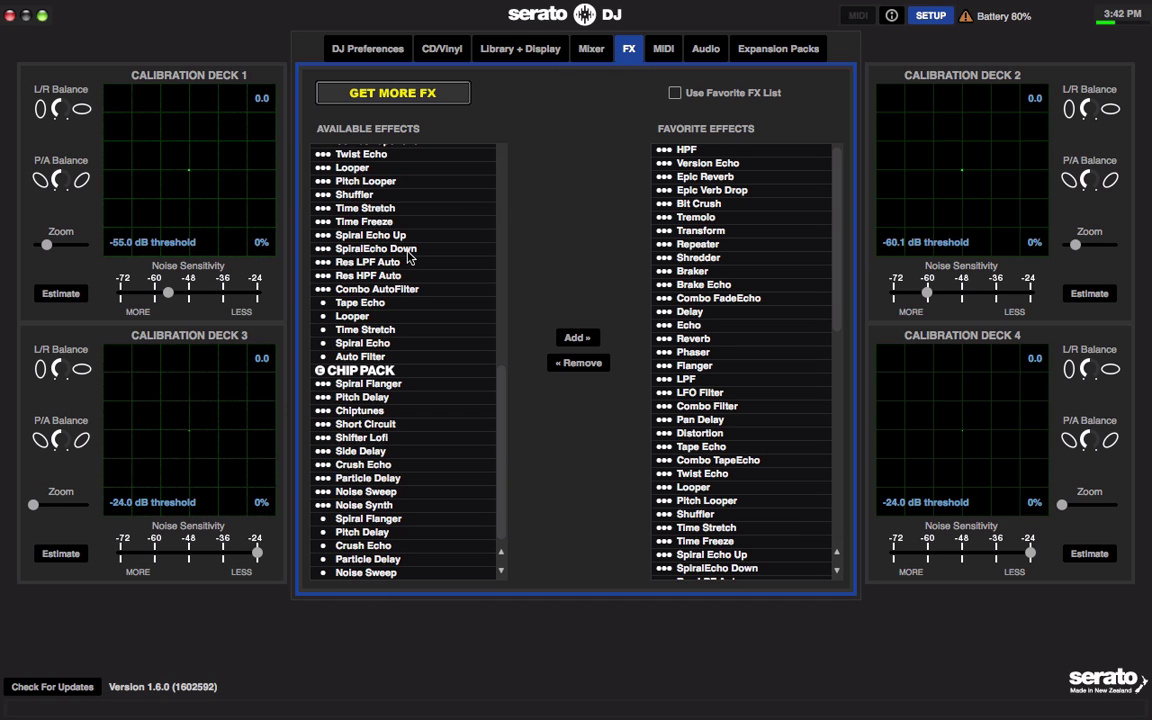
pyautogui.scroll(10, 407, 258)
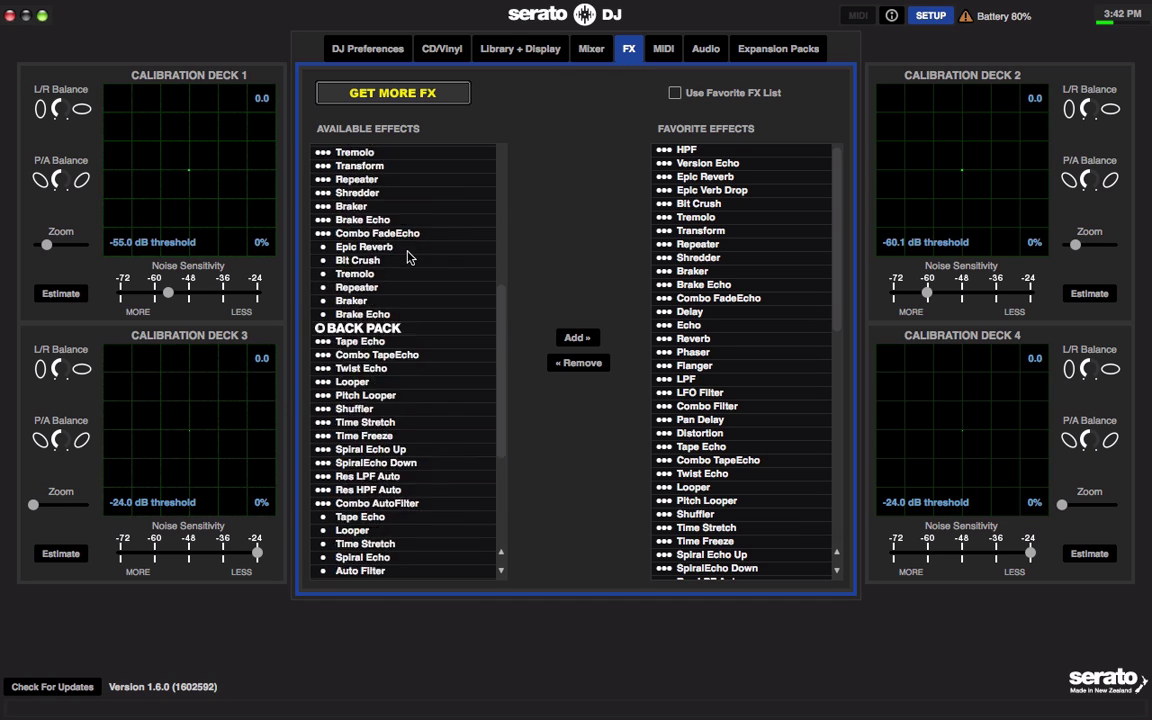
pyautogui.scroll(-10, 407, 258)
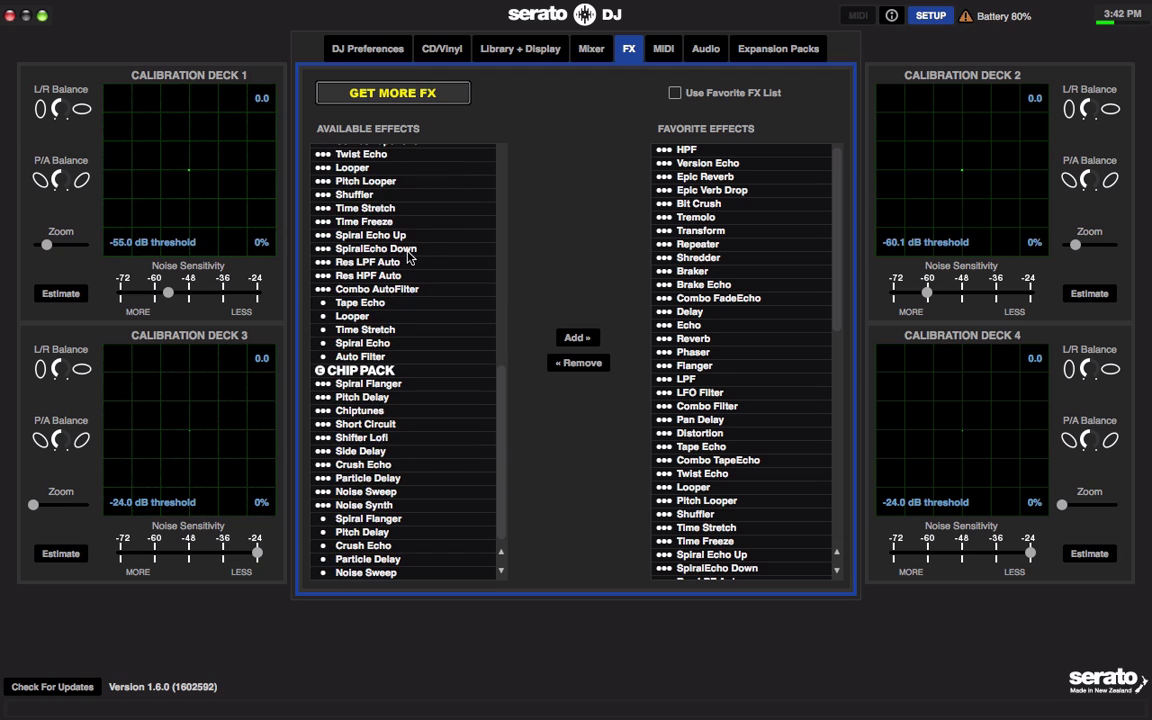
pyautogui.scroll(-10, 750, 206)
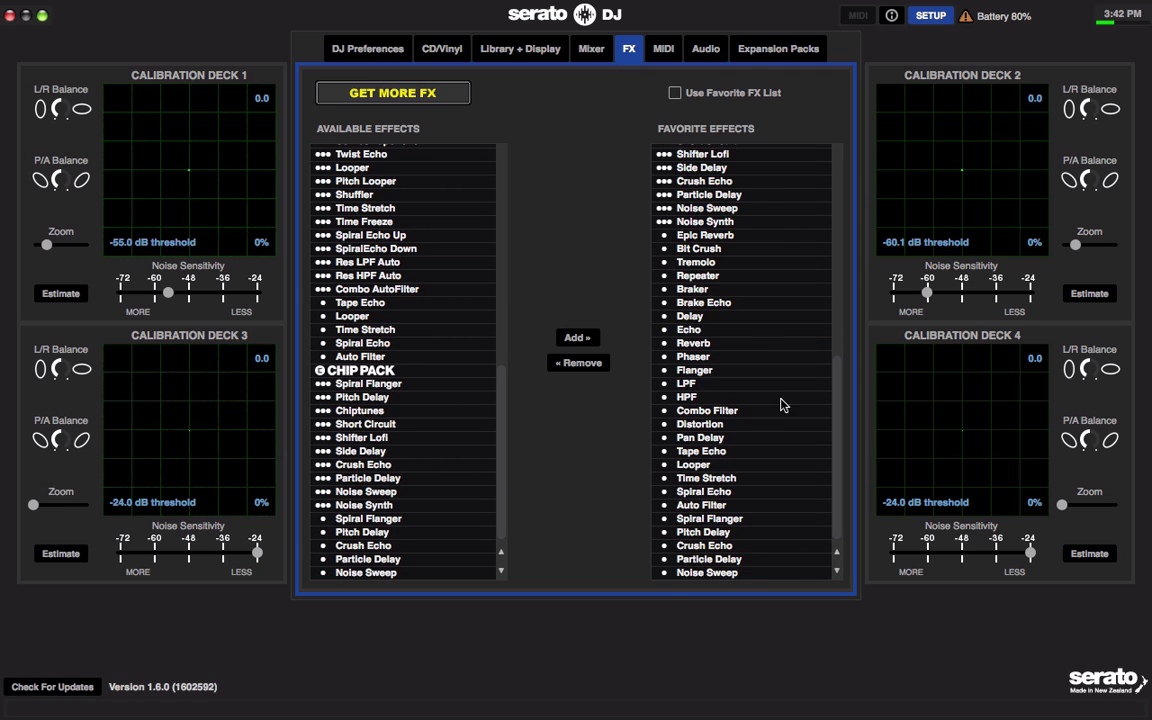
pyautogui.scroll(8, 779, 406)
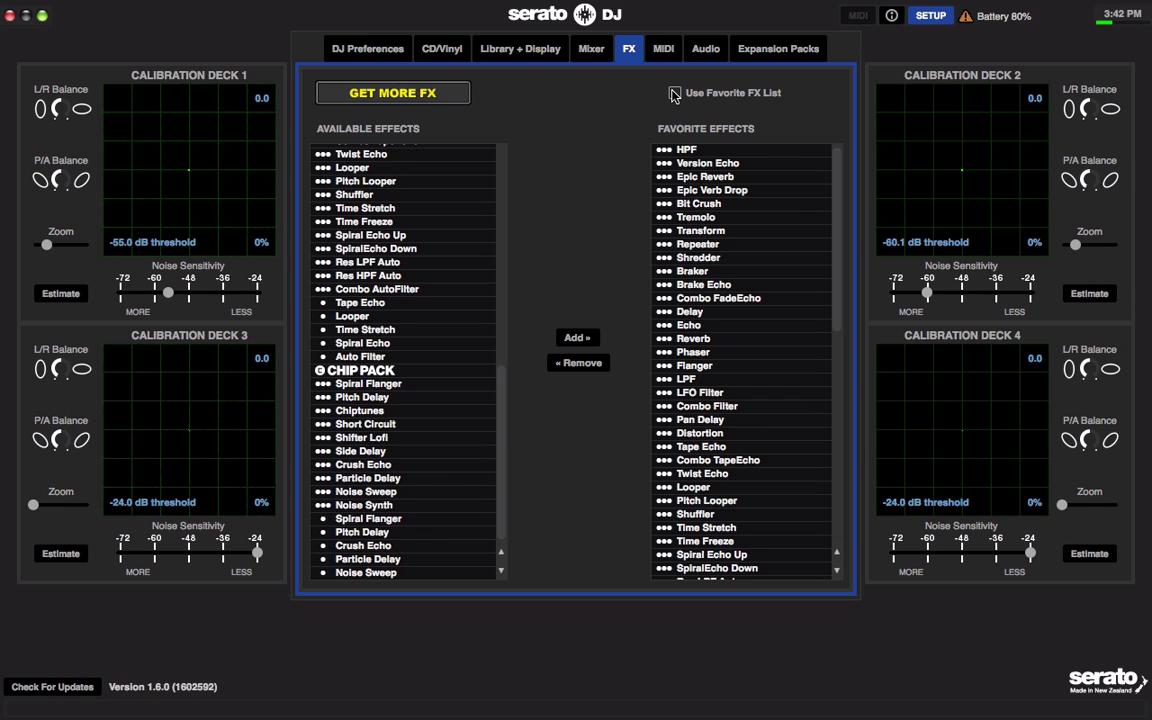
pyautogui.click(668, 52)
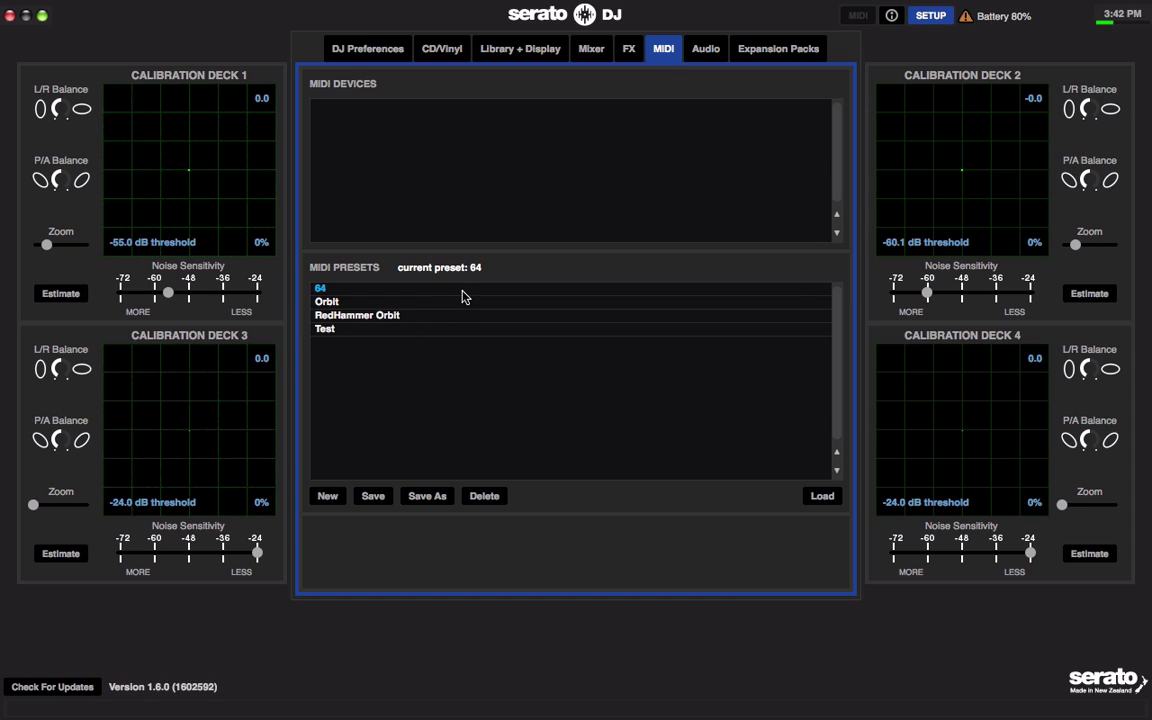
# Try USB buffer sizes of 1 ms and 20 ms in the Audio preferences, and set the size back to 2 ms
pyautogui.click(716, 57)
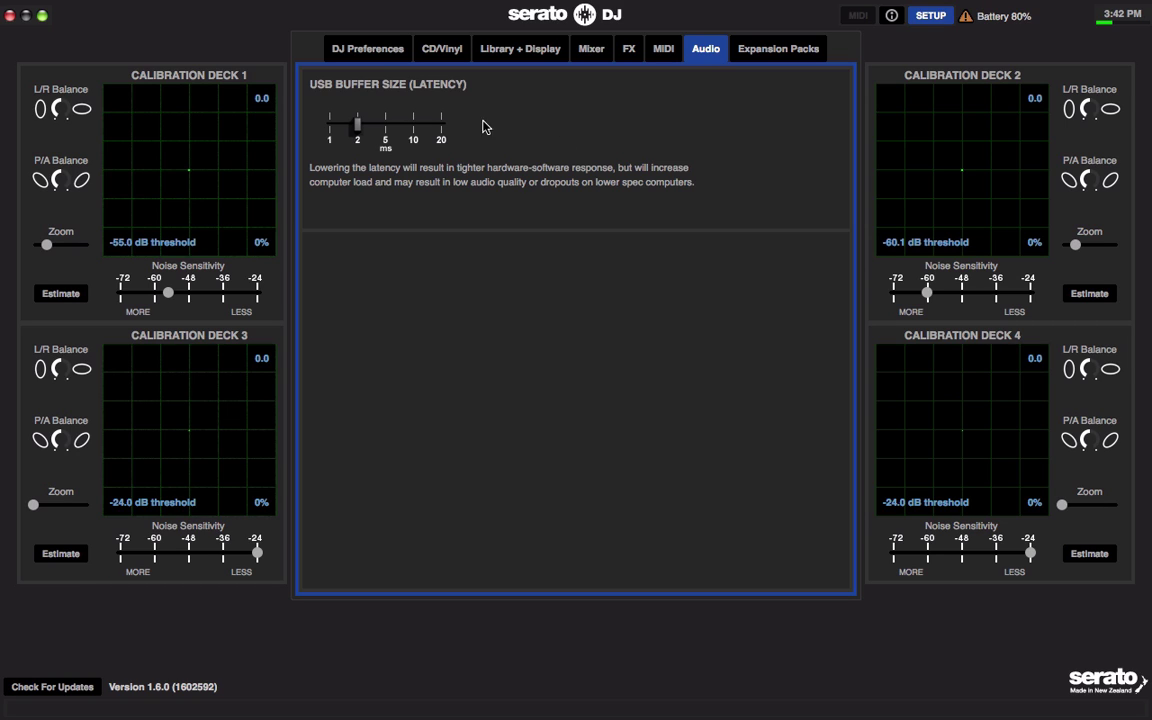
pyautogui.moveTo(356, 126); pyautogui.dragTo(327, 130)
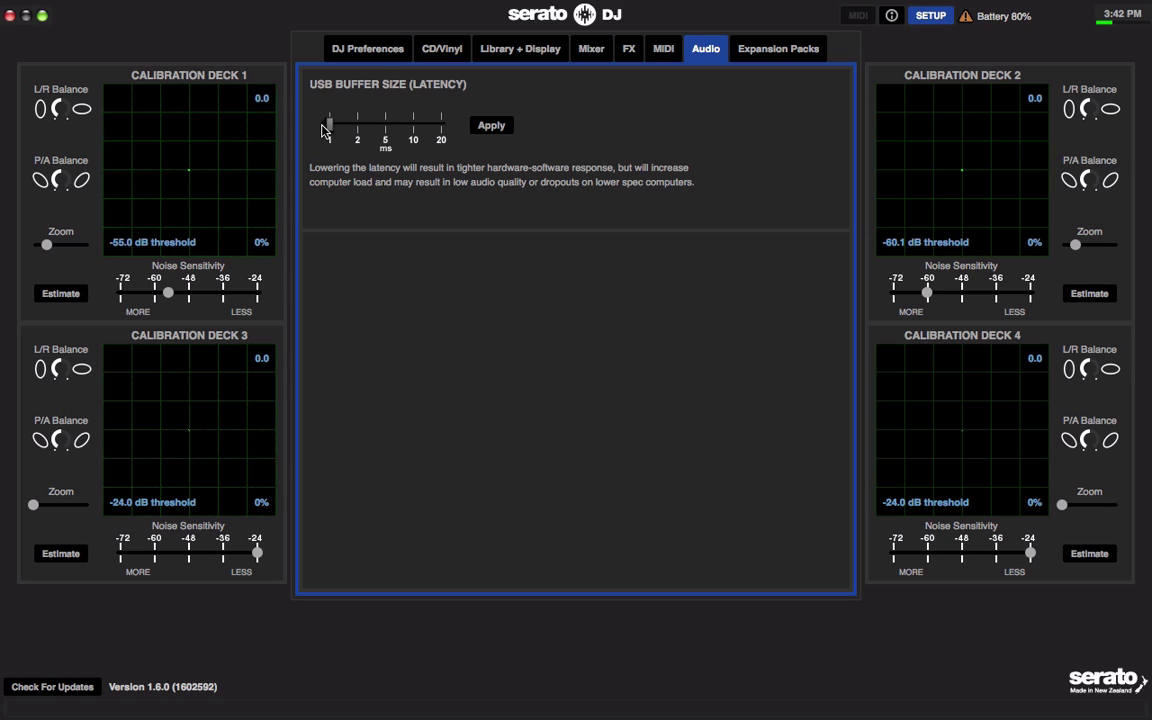
pyautogui.moveTo(325, 128); pyautogui.dragTo(453, 148)
pyautogui.moveTo(452, 147); pyautogui.dragTo(355, 137)
# Review the SP-6 Sample Player, Serato Playlists and Serato Remotes expansion packs, and leave the setup
pyautogui.click(765, 55)
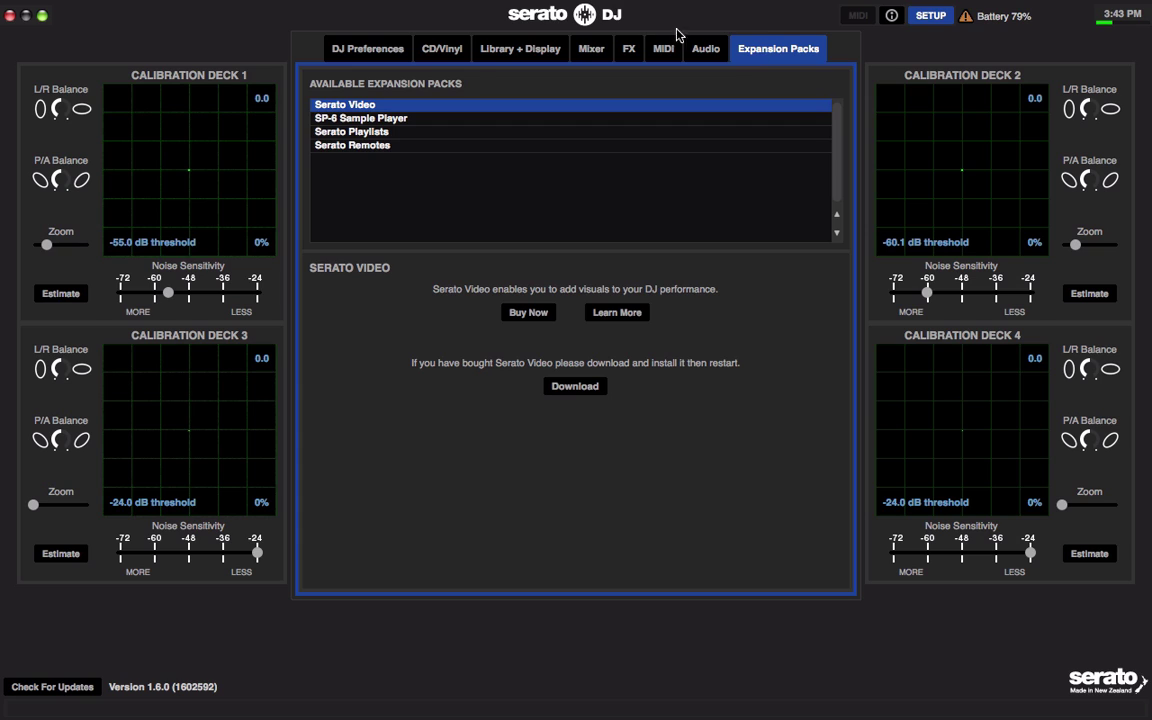
pyautogui.click(405, 121)
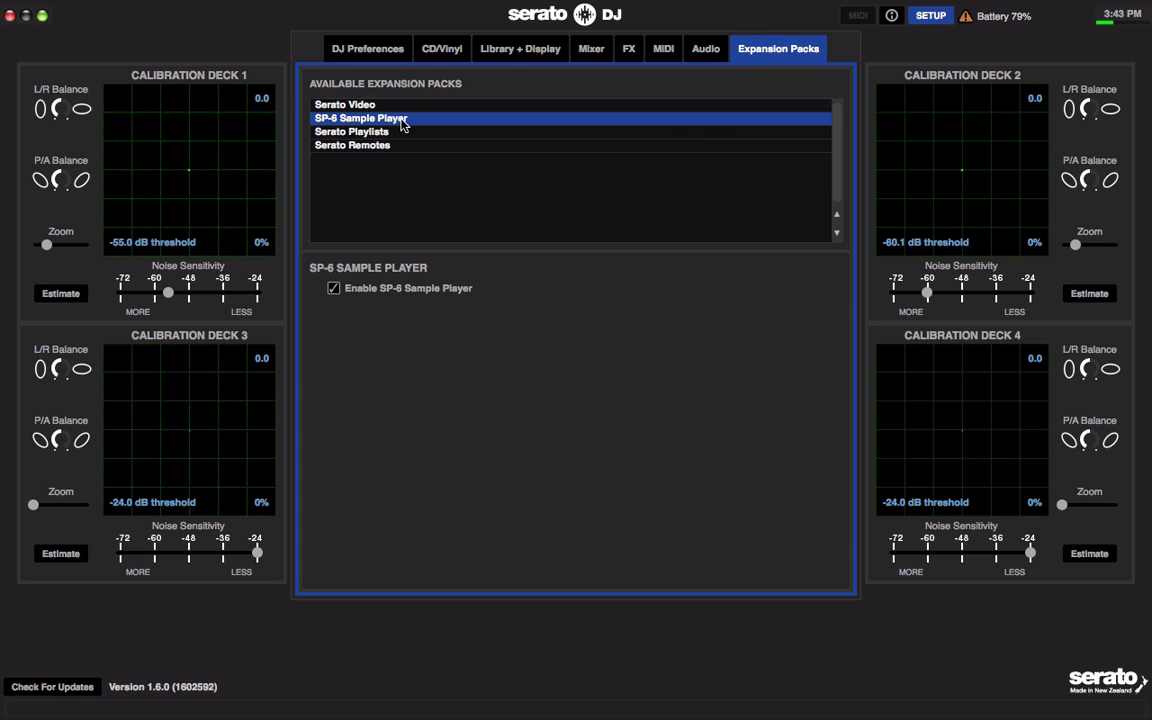
pyautogui.click(385, 132)
pyautogui.click(370, 147)
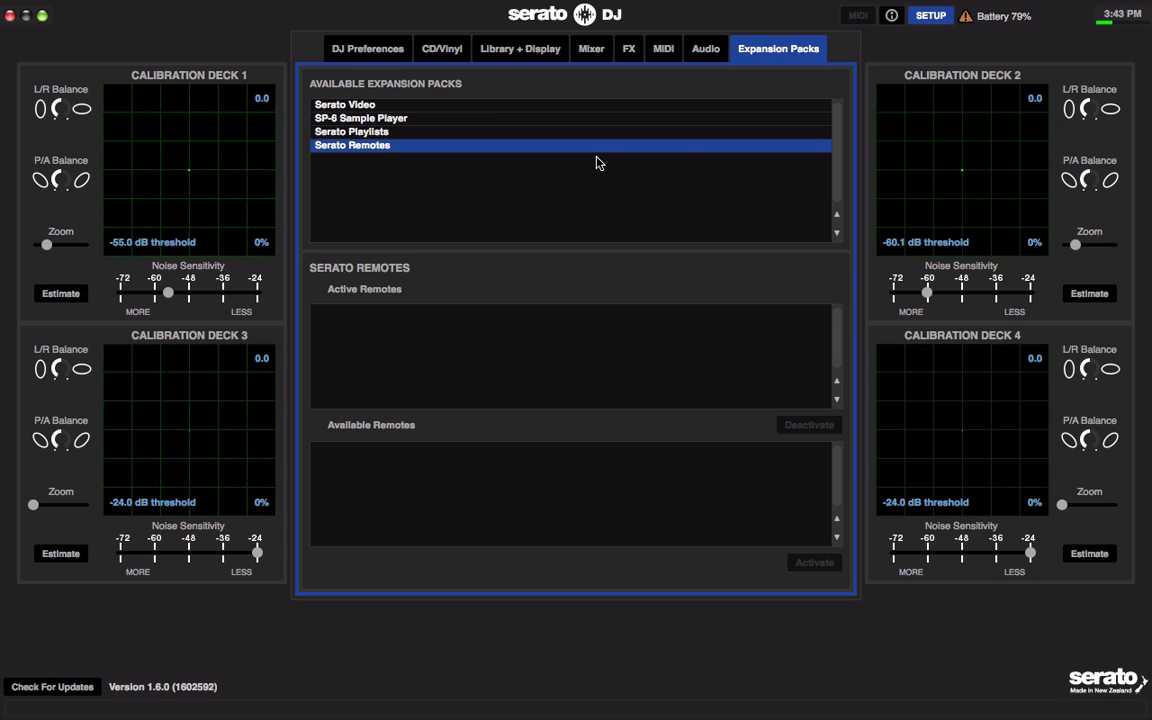
pyautogui.click(930, 16)
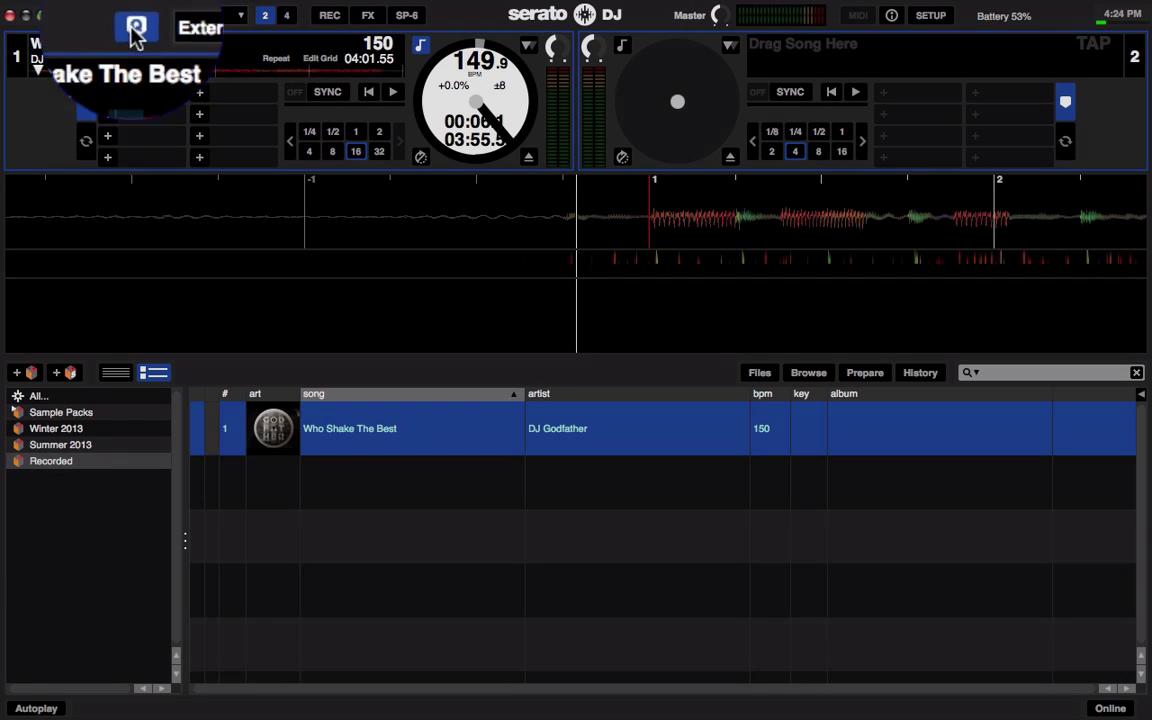
# Review the available Quantize Value options in the DJ Preferences, keep the current choice, and leave the setup
pyautogui.click(929, 16)
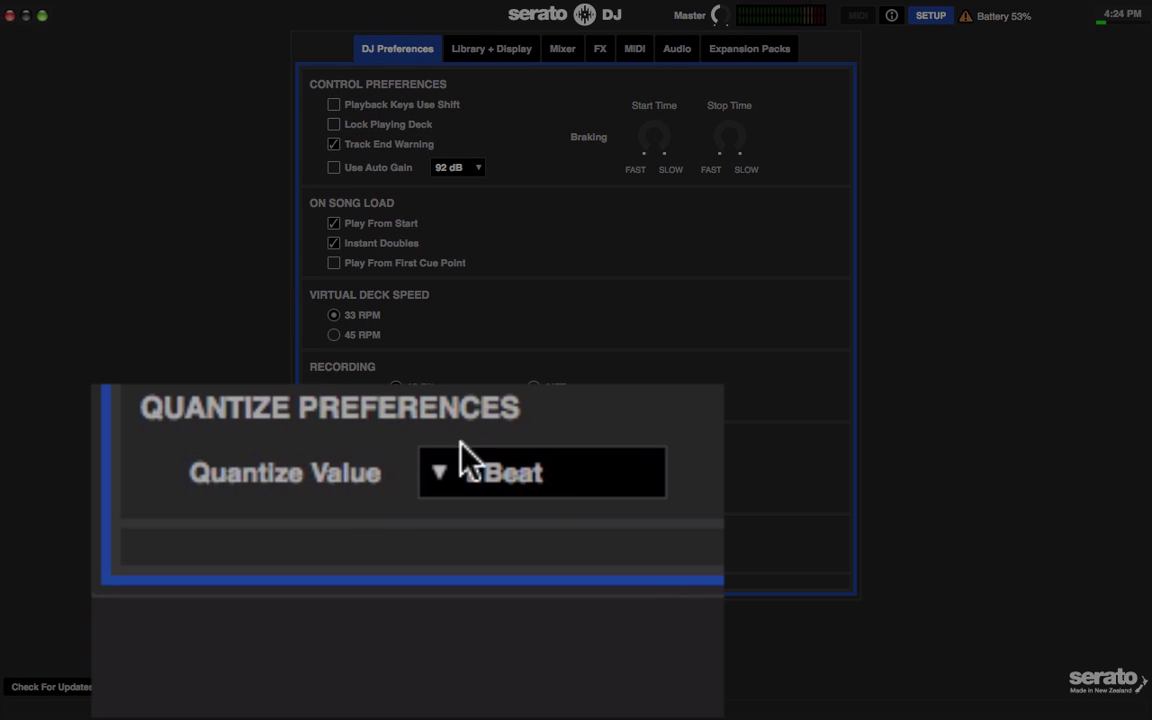
pyautogui.click(548, 472)
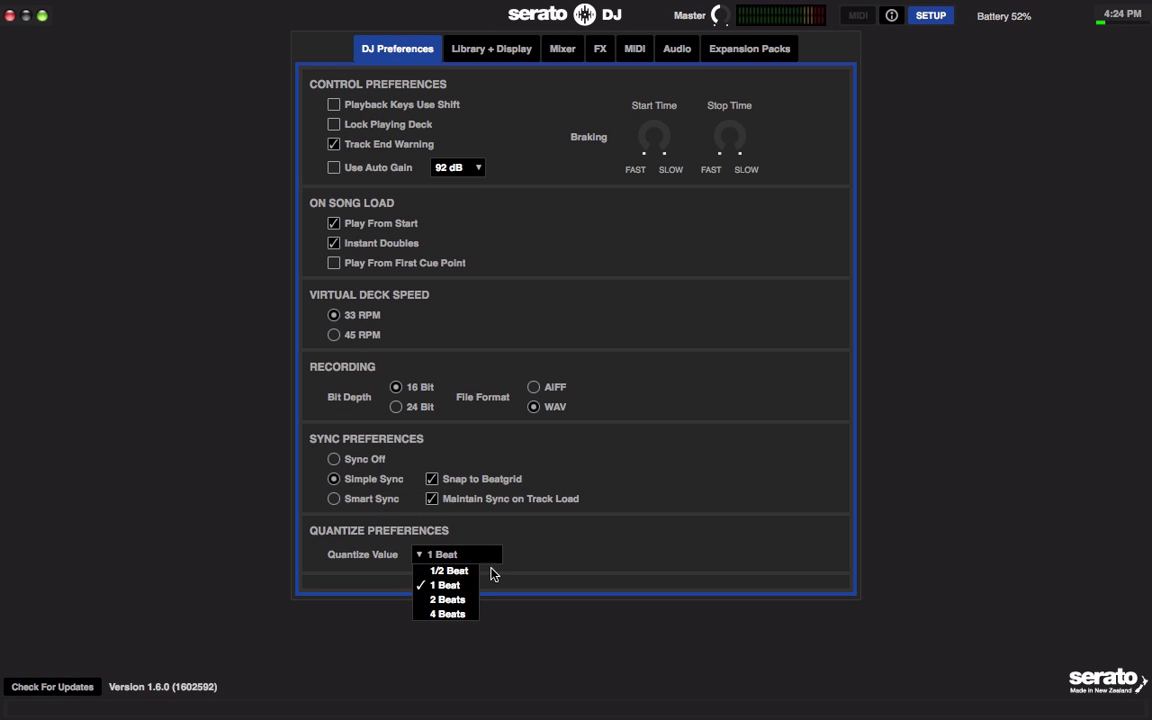
pyautogui.click(637, 510)
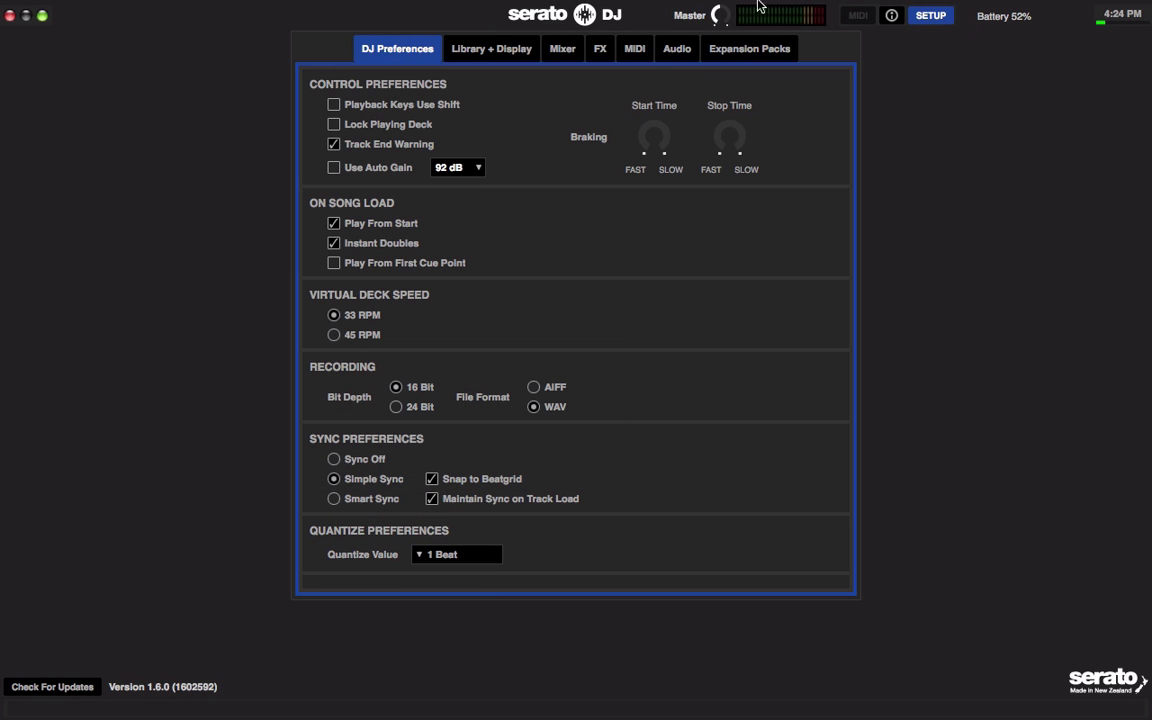
pyautogui.click(931, 16)
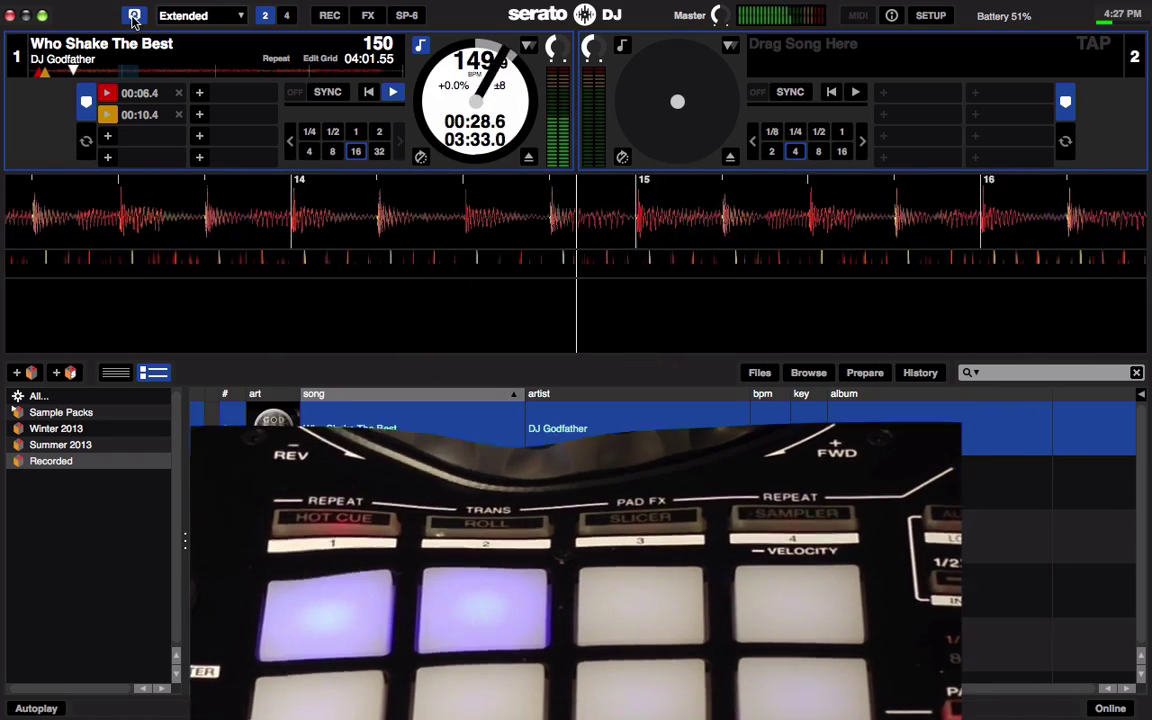
# Reopen the DJ Preferences while the track plays, check the beat lengths offered for Quantize Value, and return to the decks
pyautogui.click(930, 16)
pyautogui.click(483, 555)
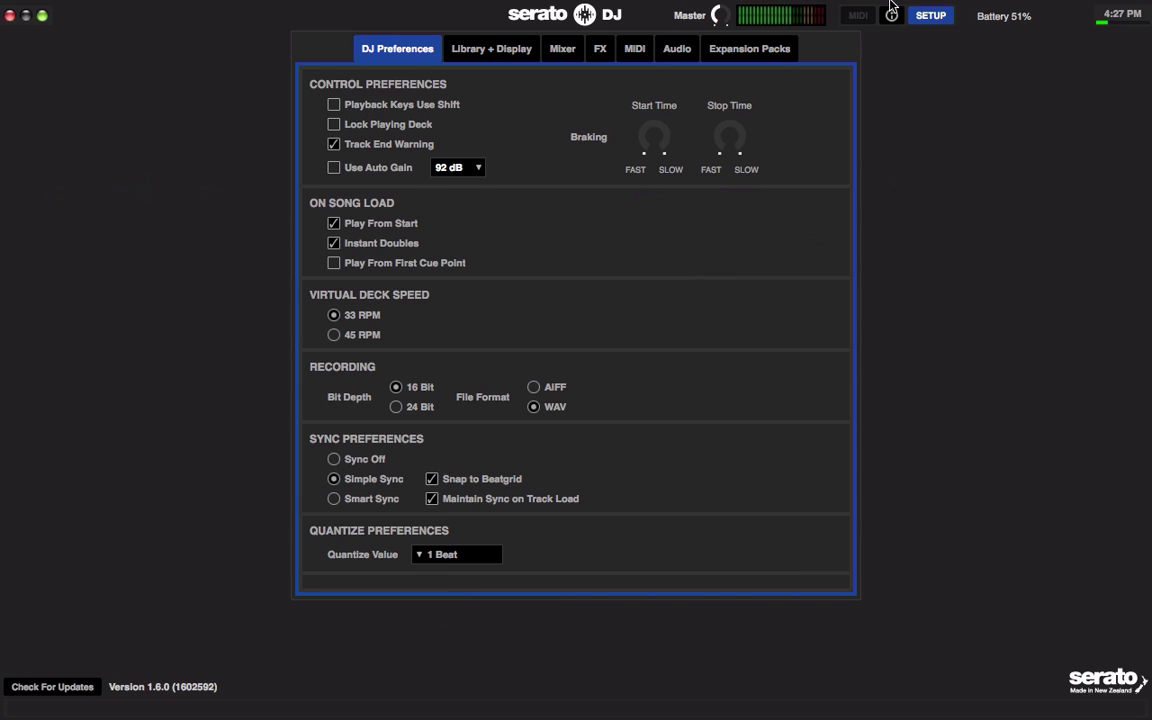
pyautogui.click(458, 554)
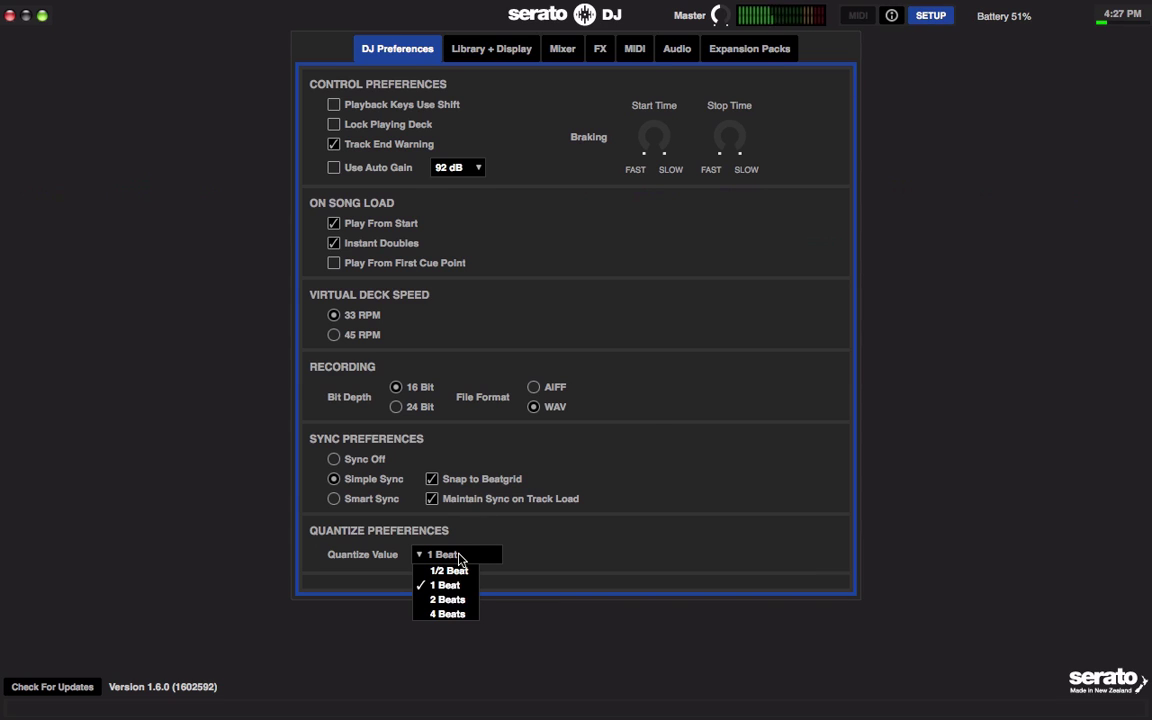
pyautogui.click(506, 579)
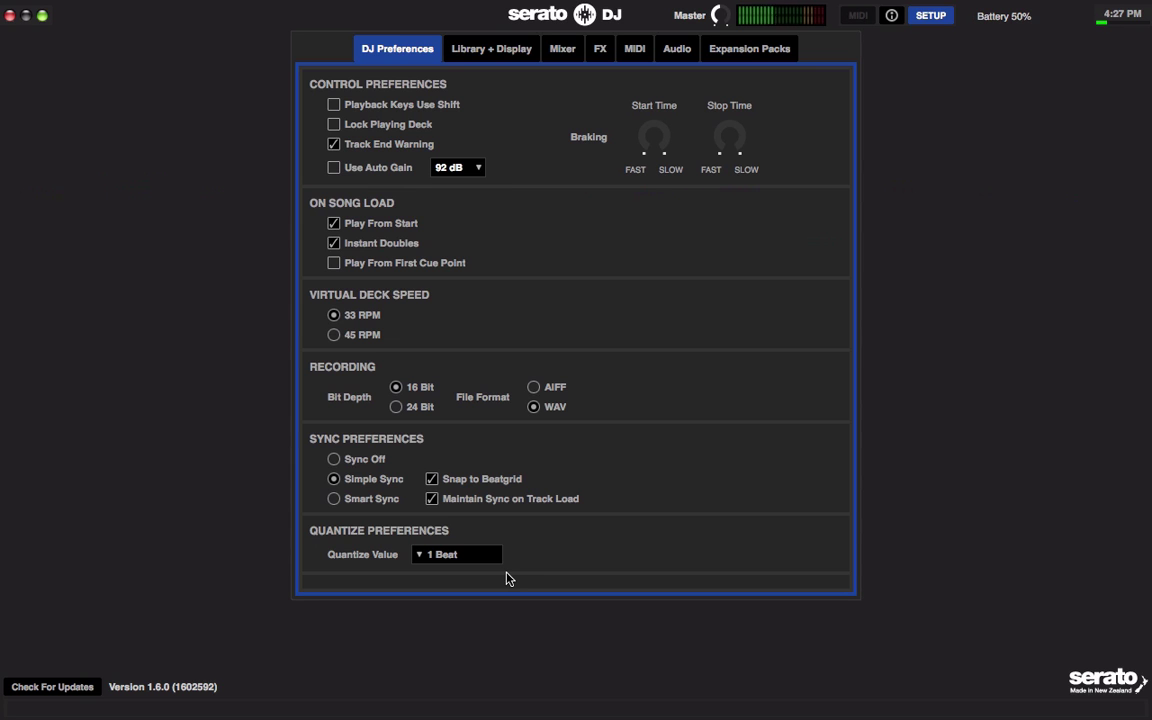
pyautogui.click(934, 15)
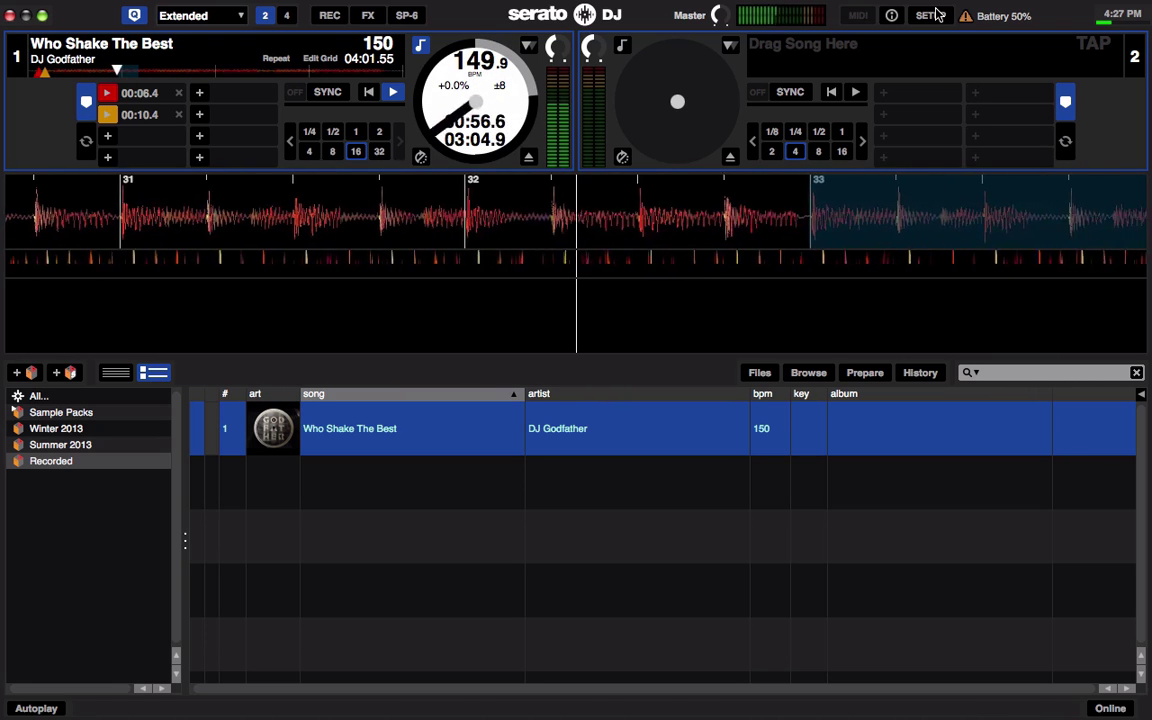
# Stop playback of Who Shake The Best on deck 1
pyautogui.press('space')
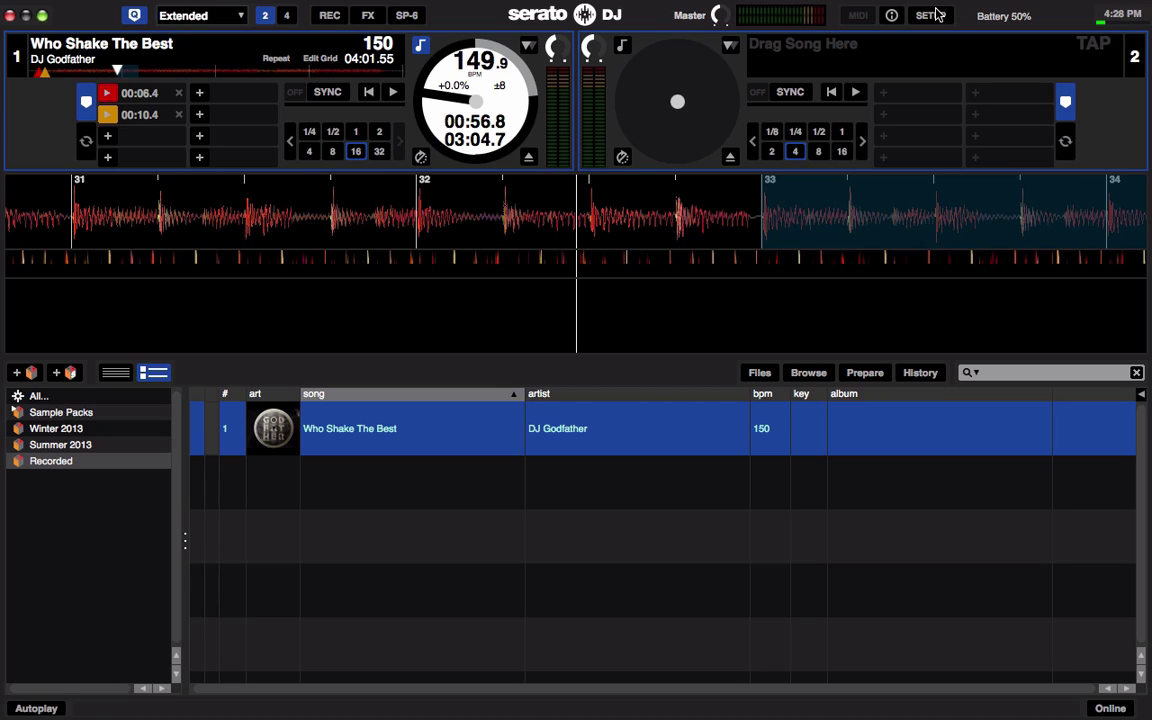
pyautogui.press('super+Tab')
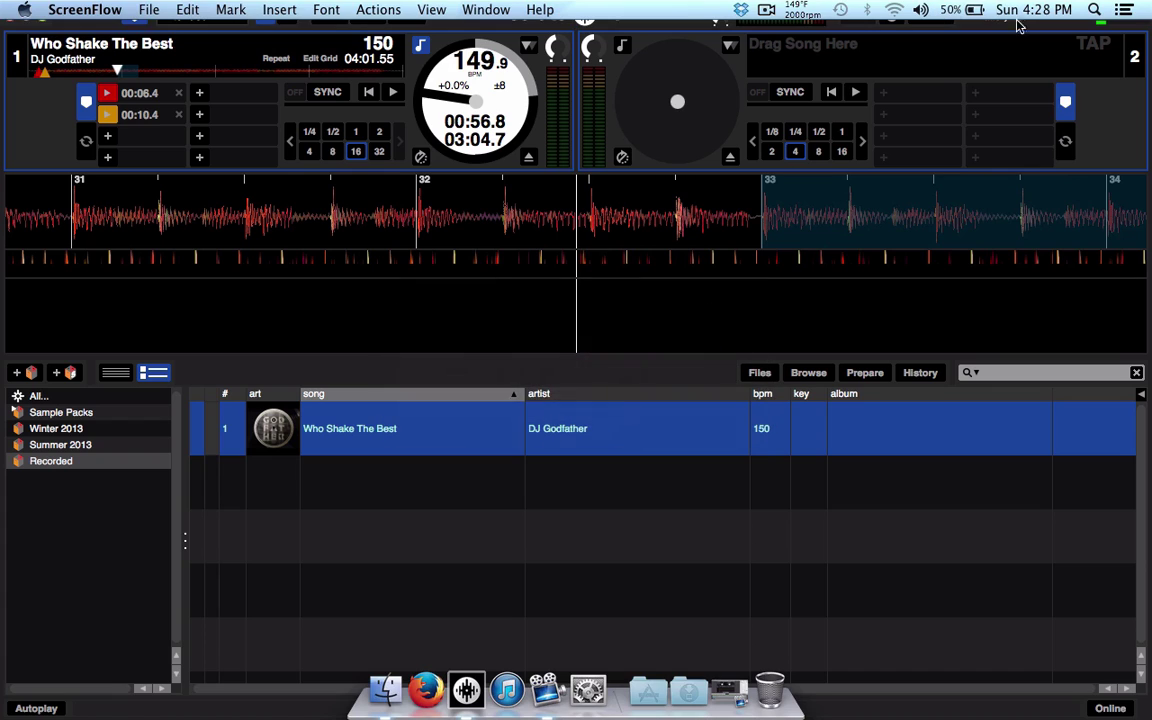
pyautogui.click(766, 11)
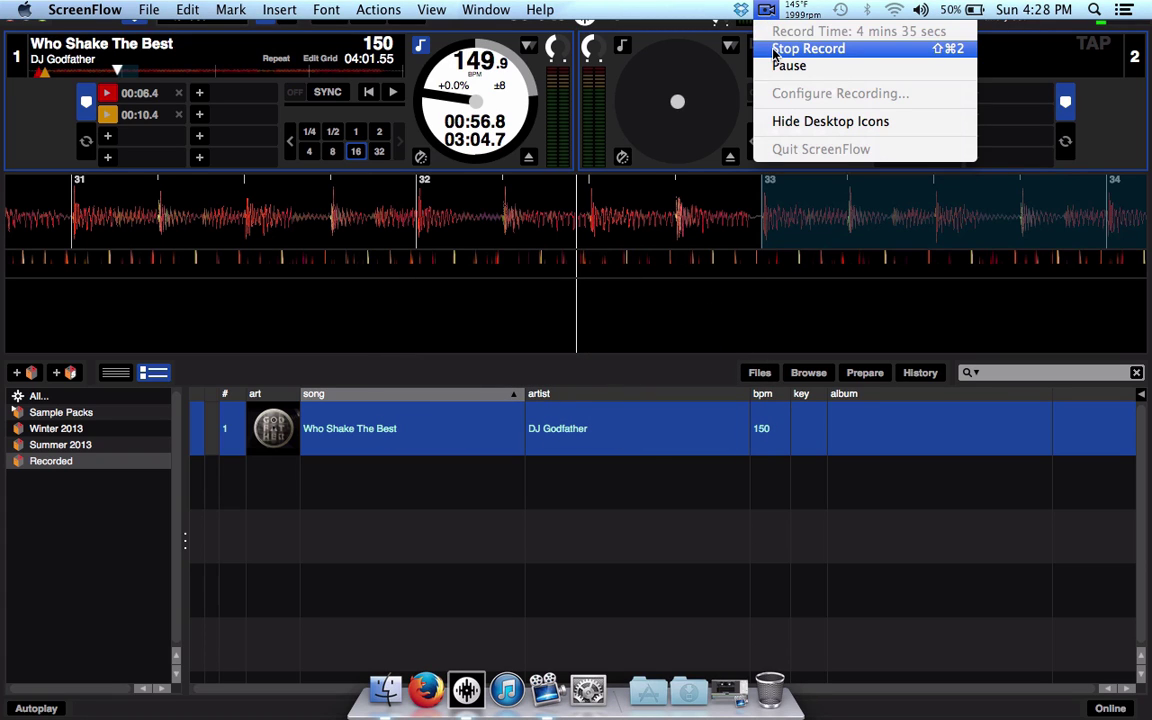